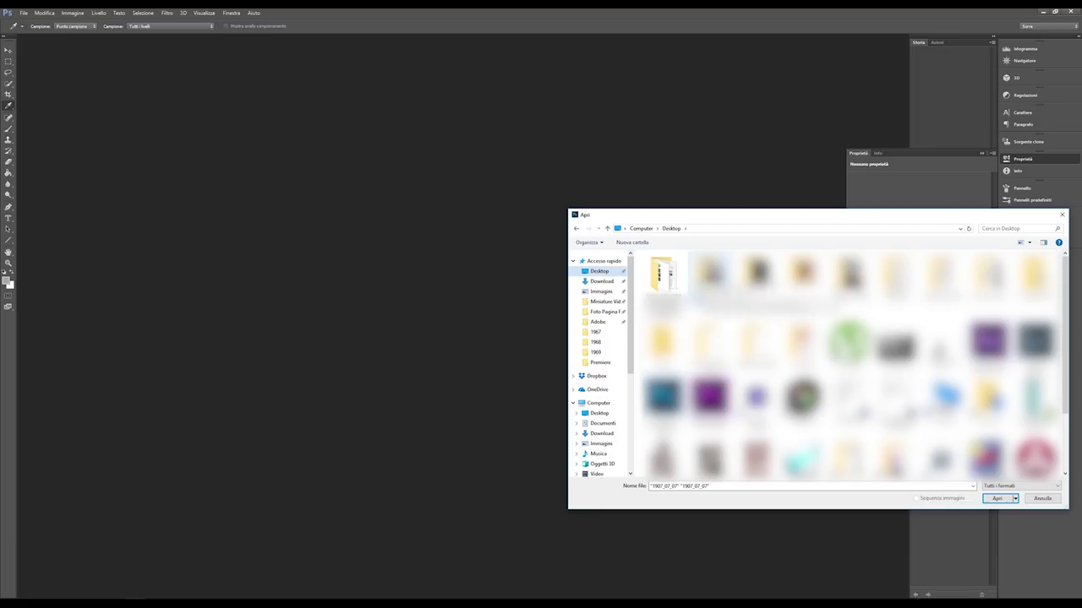
# Step: Open 1907_07_07 from the 1907 folder and convert the locked Sfondo into Livello 0
pyautogui.doubleClick(710, 272)
pyautogui.doubleClick(662, 268)
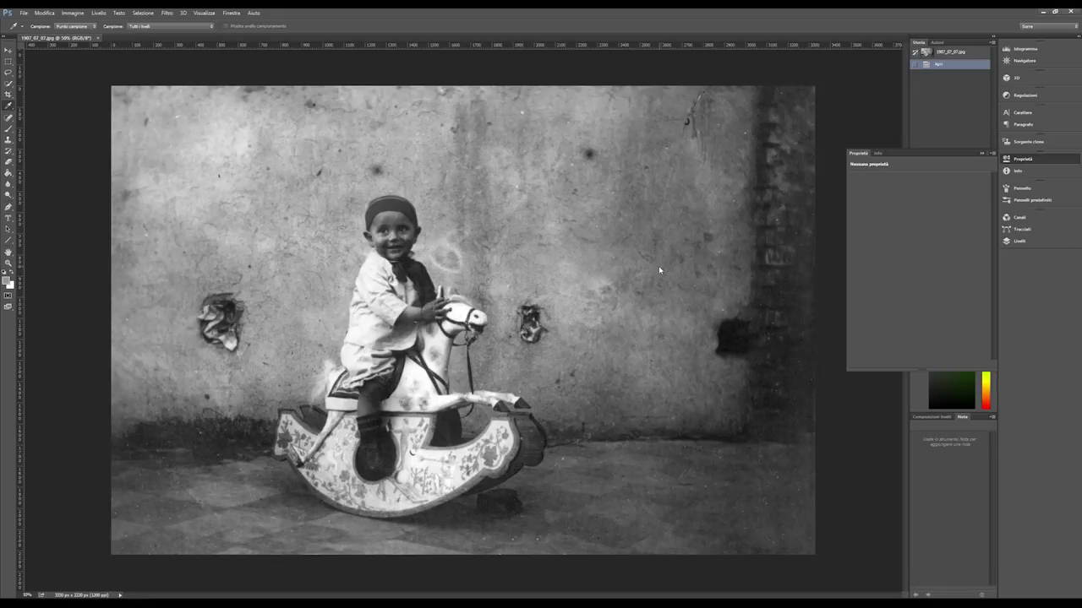
pyautogui.click(1035, 243)
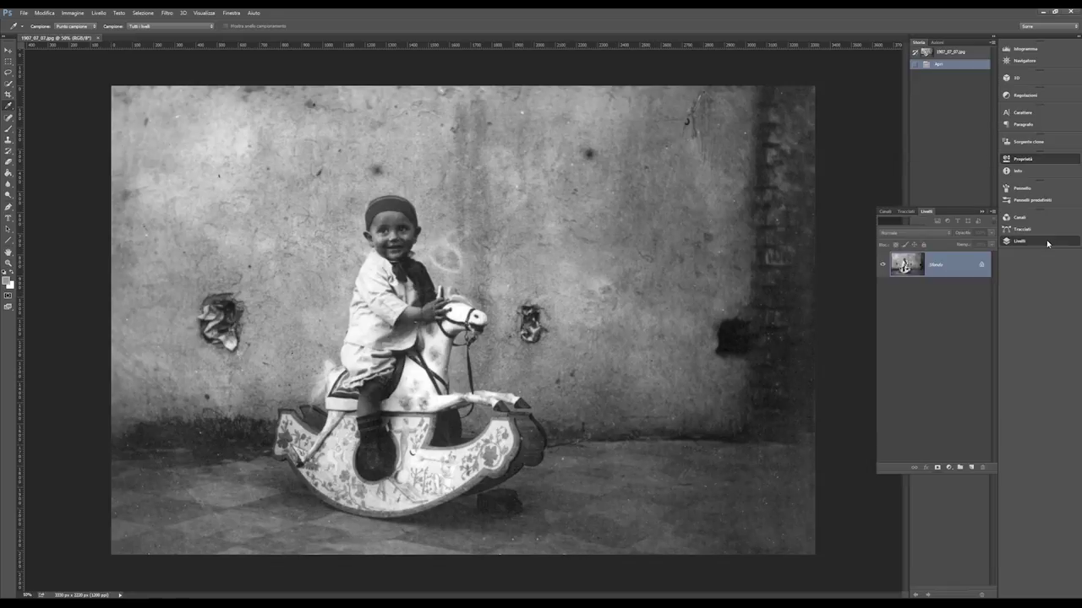
pyautogui.doubleClick(957, 265)
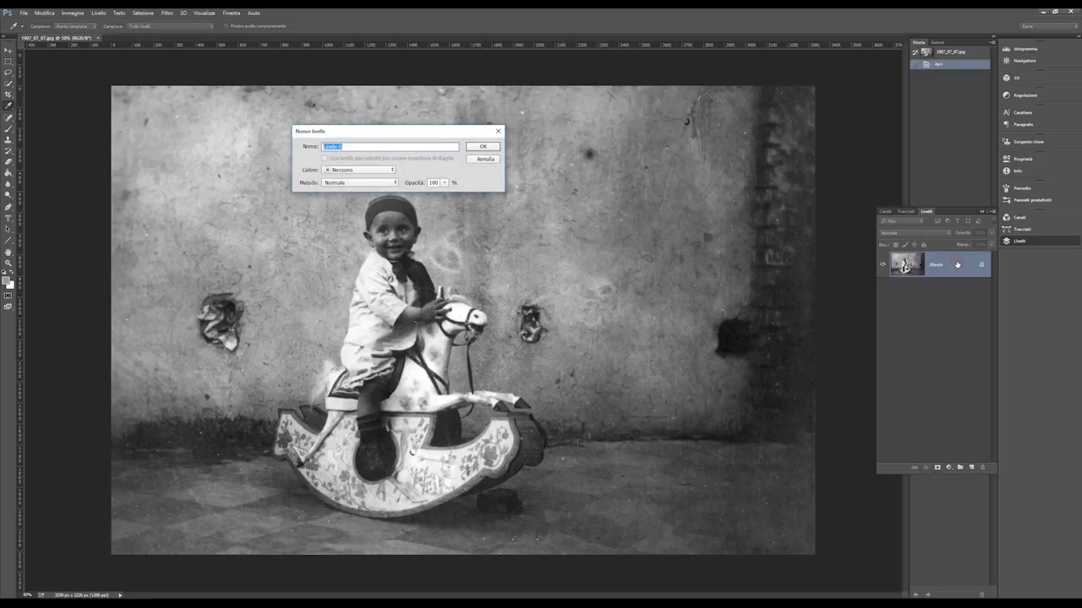
pyautogui.press('Return')
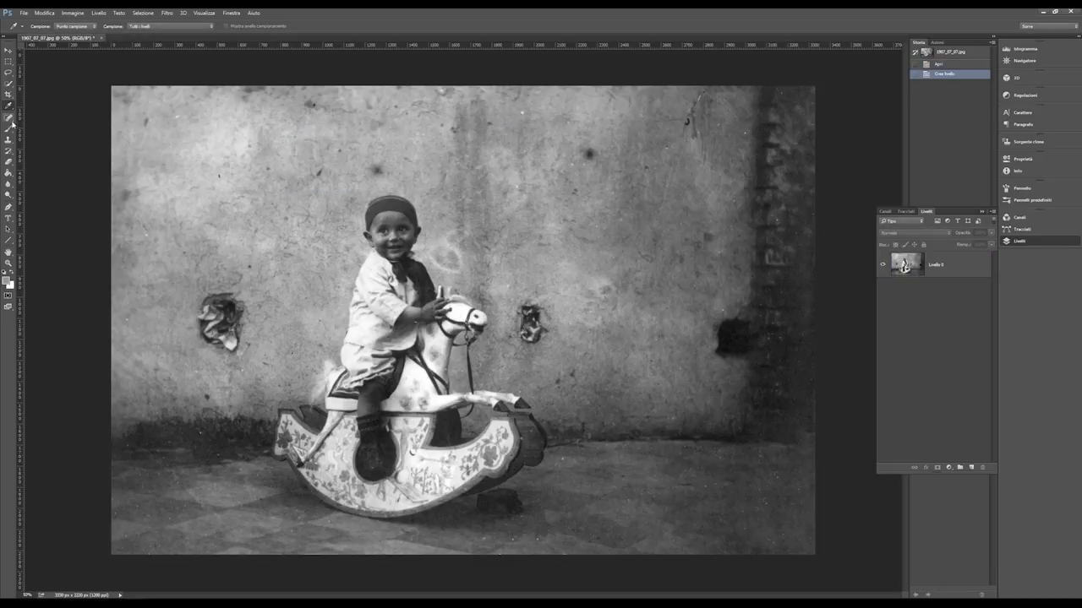
# Step: Start a Pen path along the boy's shirt edge, neck, ears and cap
pyautogui.click(8, 207)
pyautogui.scroll(5, 336, 286)
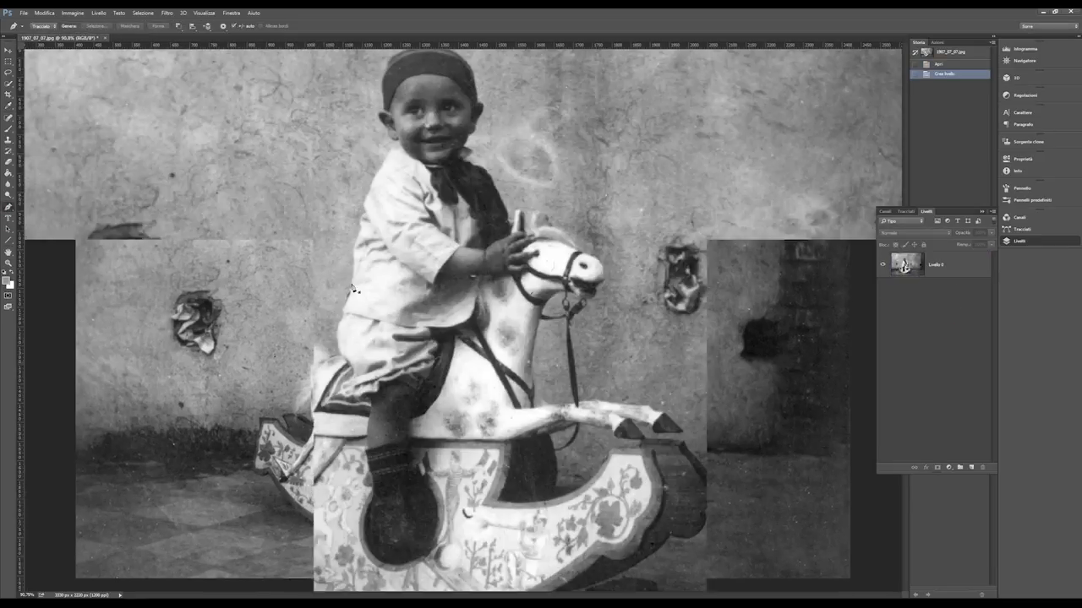
pyautogui.scroll(2, 370, 281)
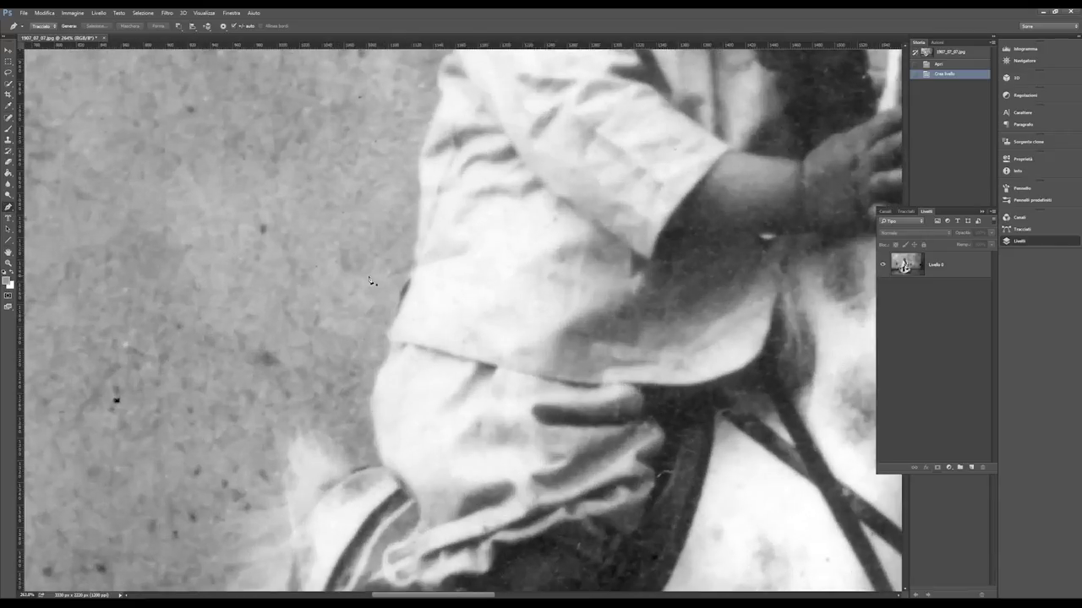
pyautogui.click(382, 369)
pyautogui.click(390, 348)
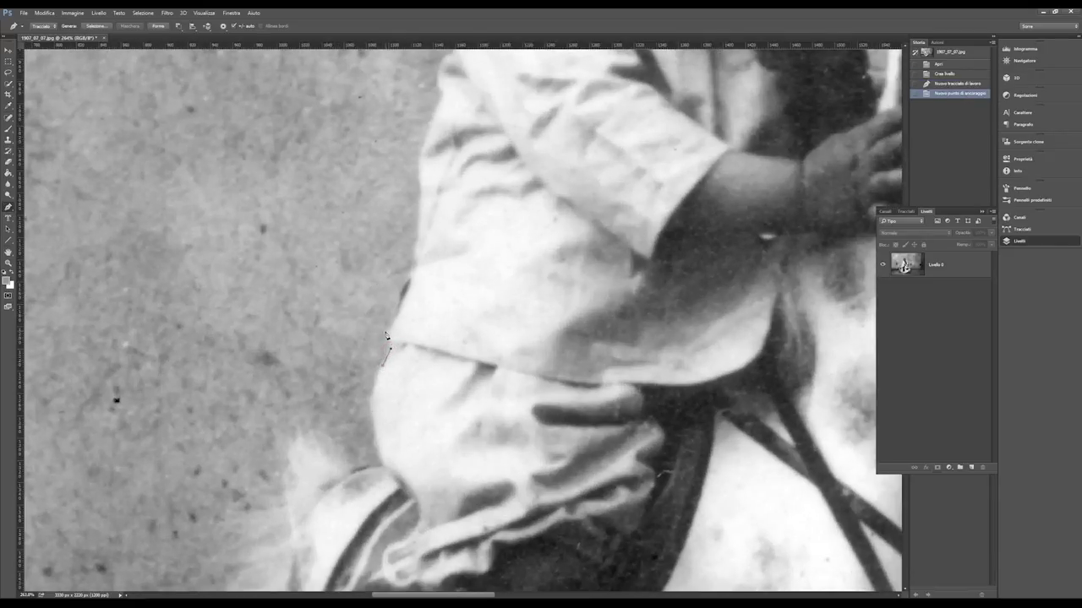
pyautogui.click(390, 330)
pyautogui.click(428, 155)
pyautogui.moveTo(428, 155); pyautogui.dragTo(430, 357)
pyautogui.click(495, 167)
pyautogui.click(509, 145)
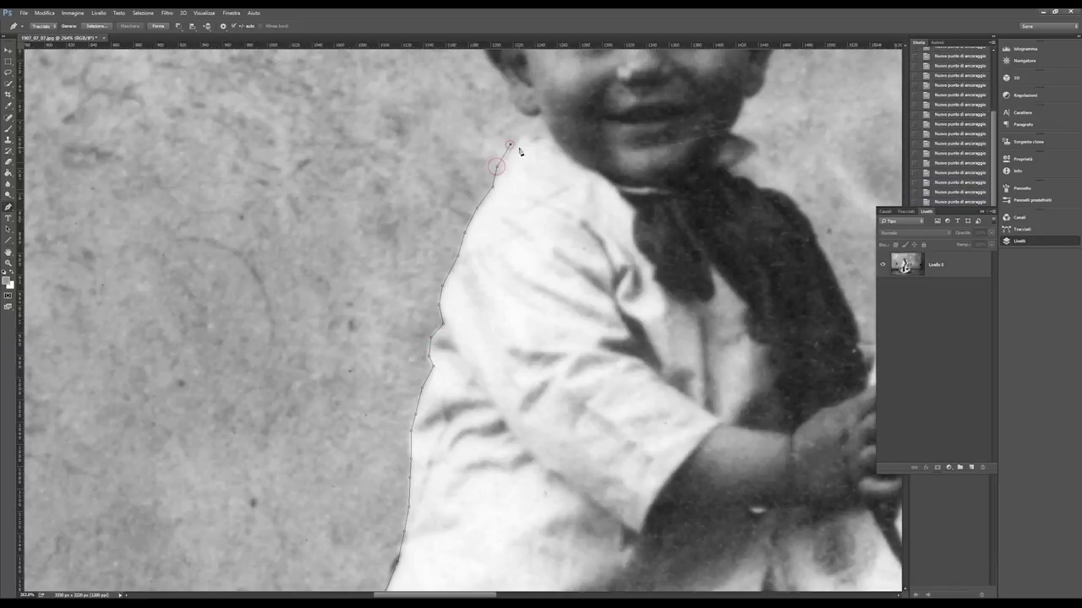
pyautogui.scroll(5, 520, 151)
pyautogui.click(541, 236)
pyautogui.click(557, 199)
pyautogui.click(555, 165)
pyautogui.scroll(3, 555, 166)
pyautogui.click(622, 225)
pyautogui.click(675, 221)
pyautogui.click(707, 224)
pyautogui.click(755, 241)
pyautogui.click(776, 261)
pyautogui.click(828, 401)
pyautogui.click(813, 435)
pyautogui.click(783, 469)
# Step: Continue the path down the scarf, bridle strap, horse's leg and hoof
pyautogui.moveTo(780, 504); pyautogui.dragTo(592, 264)
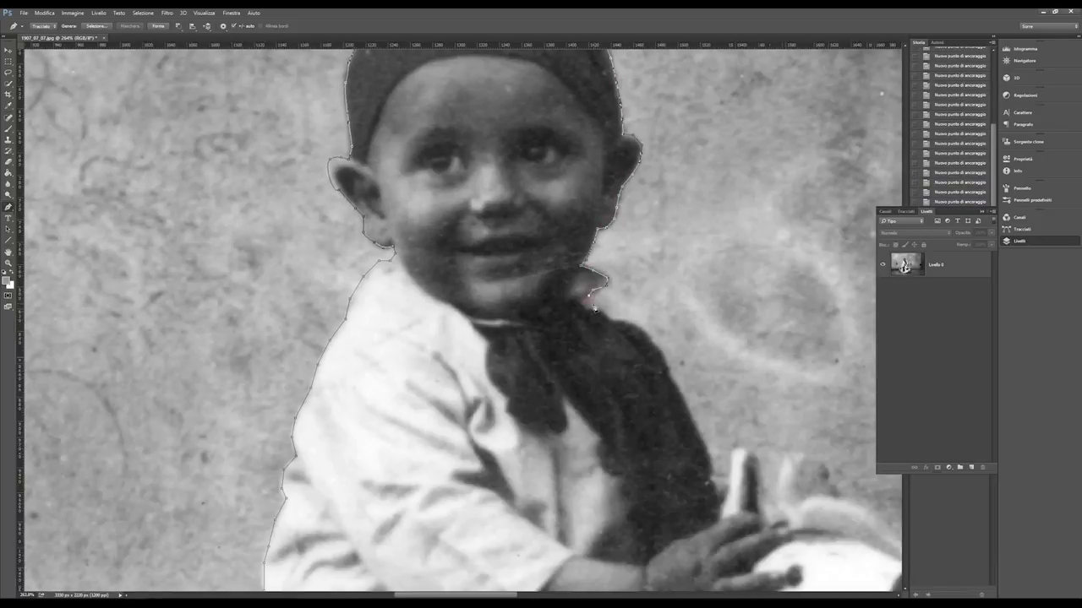
pyautogui.moveTo(594, 309); pyautogui.dragTo(472, 183)
pyautogui.click(506, 196)
pyautogui.click(541, 229)
pyautogui.click(558, 279)
pyautogui.moveTo(638, 349); pyautogui.dragTo(537, 210)
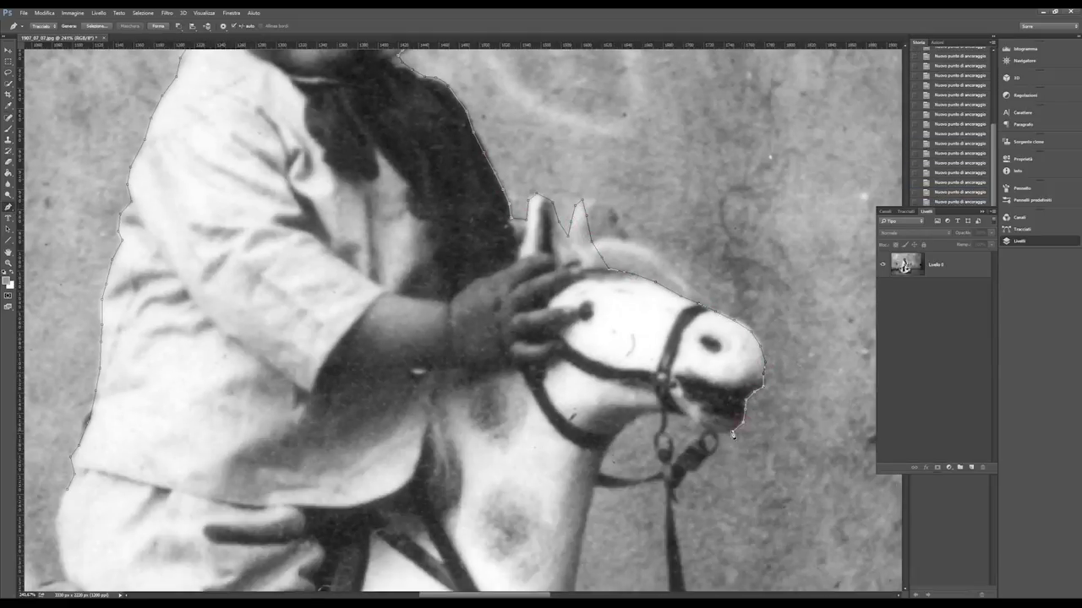
pyautogui.scroll(2, 432, 171)
pyautogui.scroll(2, 432, 171)
pyautogui.click(470, 511)
pyautogui.moveTo(471, 511); pyautogui.dragTo(289, 355)
pyautogui.click(727, 398)
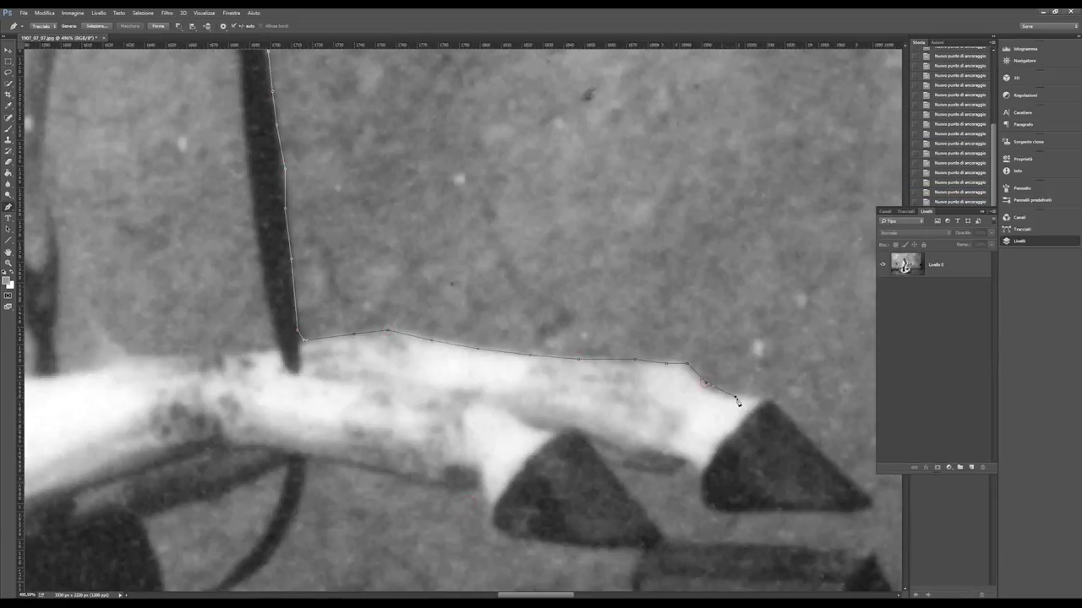
pyautogui.moveTo(736, 397); pyautogui.dragTo(566, 288)
pyautogui.click(688, 422)
pyautogui.click(517, 389)
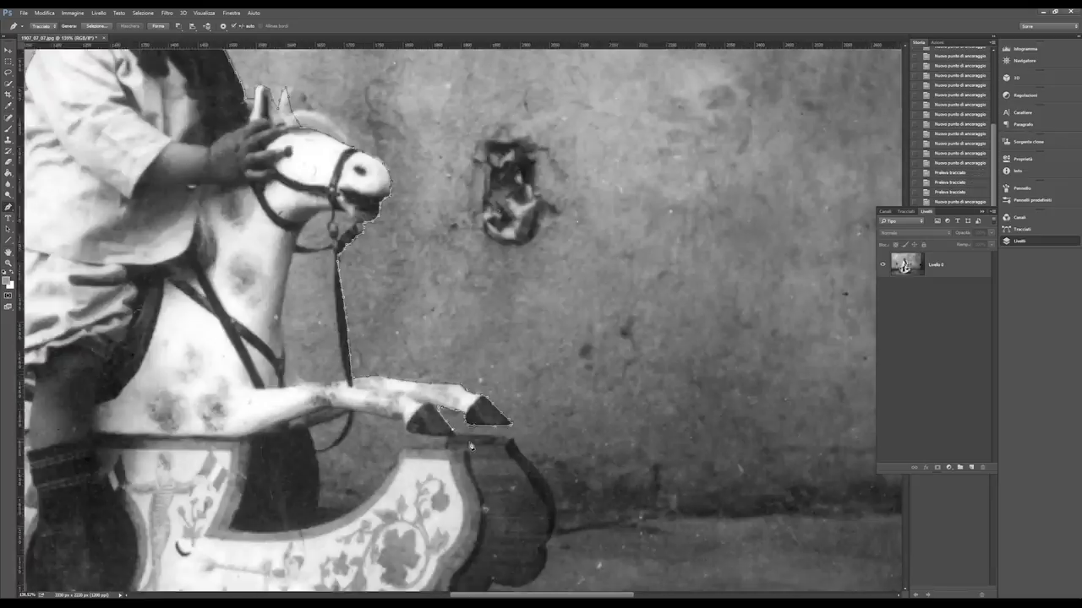
# Step: Trace the path along the dark rocker curve and the rocker's rim
pyautogui.moveTo(426, 378); pyautogui.dragTo(466, 259)
pyautogui.scroll(2, 465, 259)
pyautogui.click(575, 271)
pyautogui.moveTo(592, 317)
pyautogui.mouseDown()
pyautogui.moveTo(603, 236)
pyautogui.moveTo(551, 212)
pyautogui.mouseUp()
pyautogui.click(374, 341)
pyautogui.moveTo(375, 341)
pyautogui.mouseDown()
pyautogui.moveTo(586, 273)
pyautogui.moveTo(476, 387)
pyautogui.mouseUp()
pyautogui.click(586, 273)
pyautogui.scroll(-2, 476, 387)
pyautogui.click(719, 355)
pyautogui.moveTo(719, 355)
pyautogui.mouseDown()
pyautogui.moveTo(505, 386)
pyautogui.moveTo(452, 338)
pyautogui.moveTo(330, 291)
pyautogui.mouseUp()
pyautogui.click(504, 387)
pyautogui.click(399, 272)
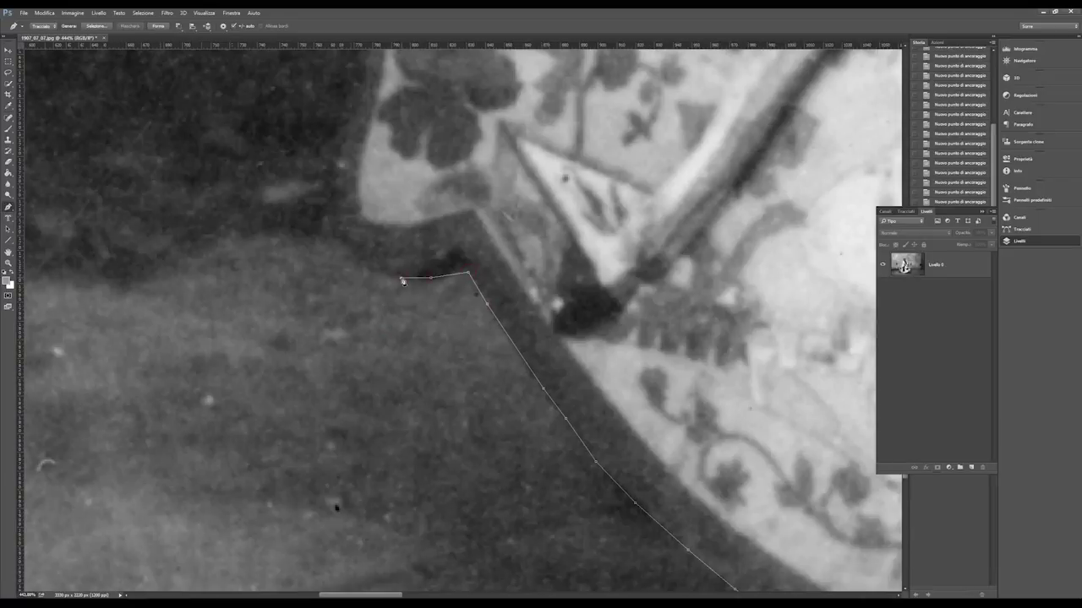
pyautogui.click(499, 318)
pyautogui.click(541, 128)
pyautogui.moveTo(541, 128); pyautogui.dragTo(564, 393)
pyautogui.click(701, 403)
pyautogui.click(795, 488)
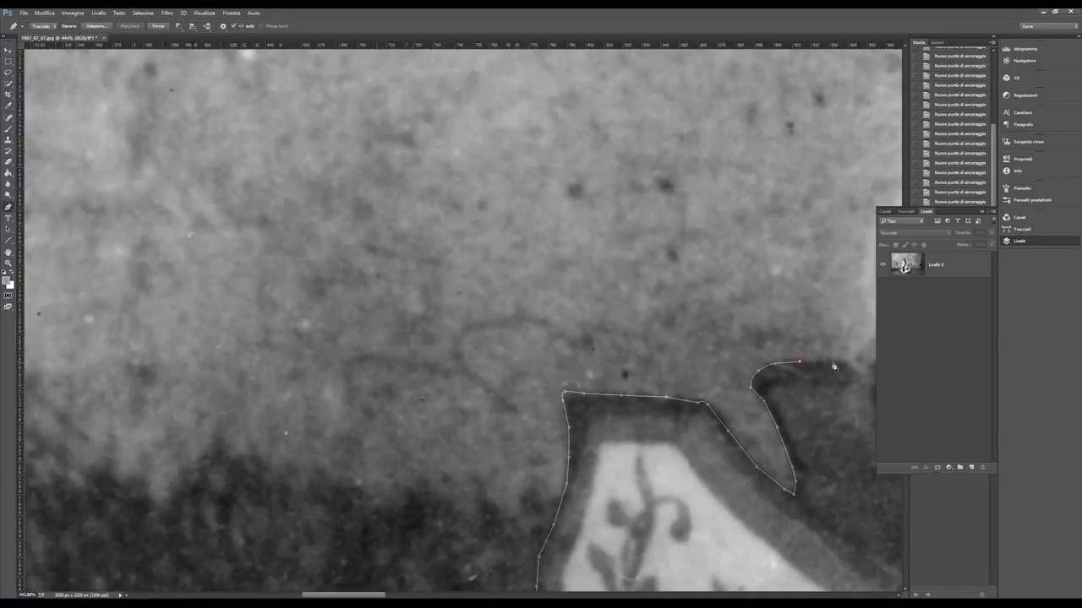
# Step: Close the outline at its starting point and zoom out to the whole photo
pyautogui.moveTo(760, 372); pyautogui.dragTo(422, 372)
pyautogui.moveTo(643, 284); pyautogui.dragTo(546, 524)
pyautogui.moveTo(696, 255); pyautogui.dragTo(575, 446)
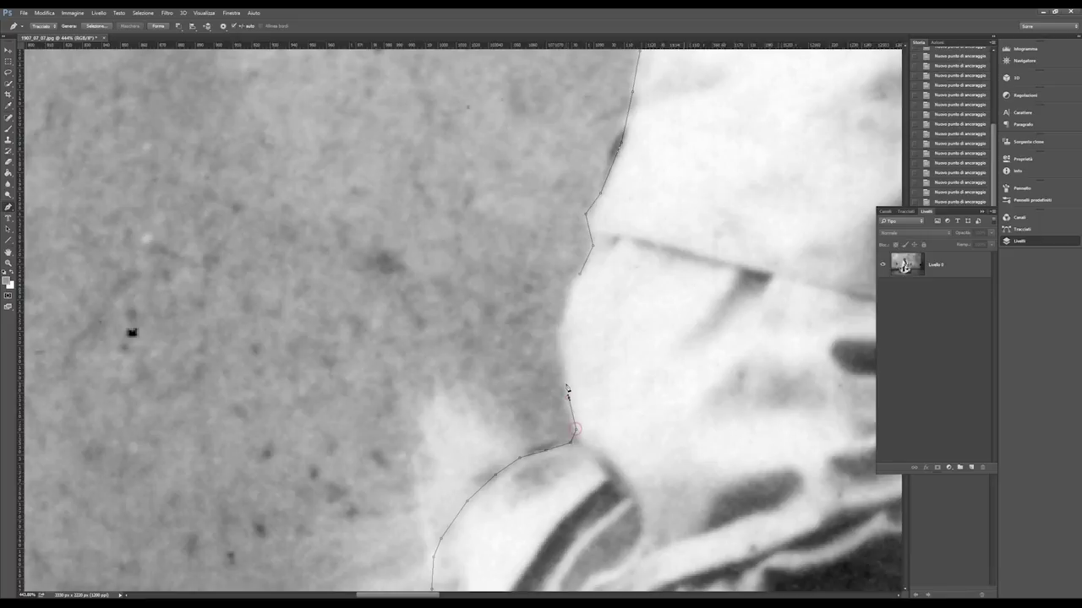
pyautogui.click(582, 279)
pyautogui.hotkey('ctrl', 'Return')
pyautogui.scroll(-5, 683, 369)
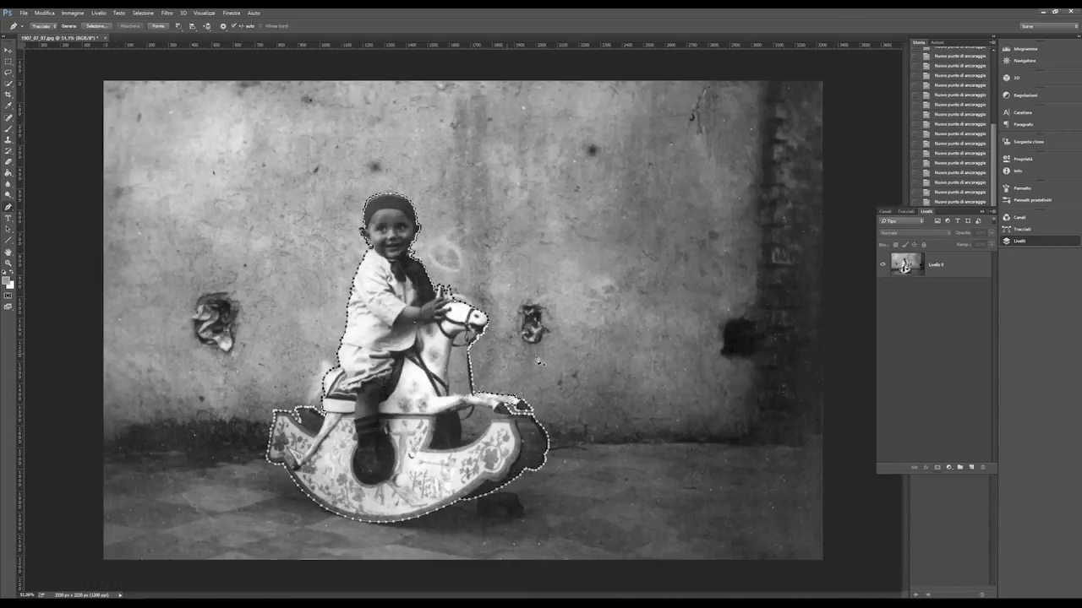
# Step: Convert the traced path into a selection with Crea selezione, then invert it
pyautogui.rightClick(394, 279)
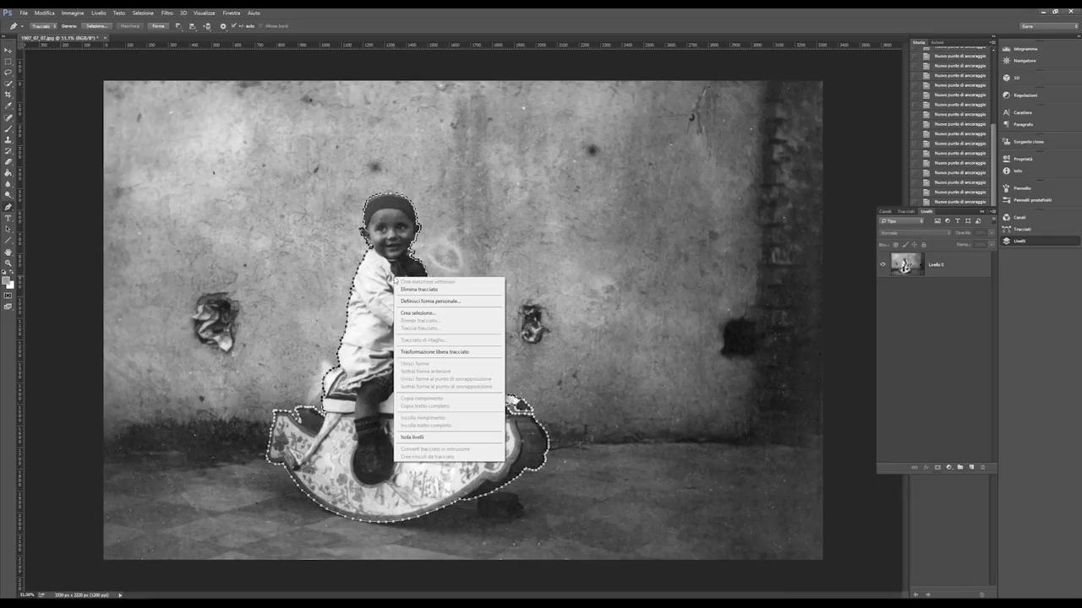
pyautogui.click(416, 314)
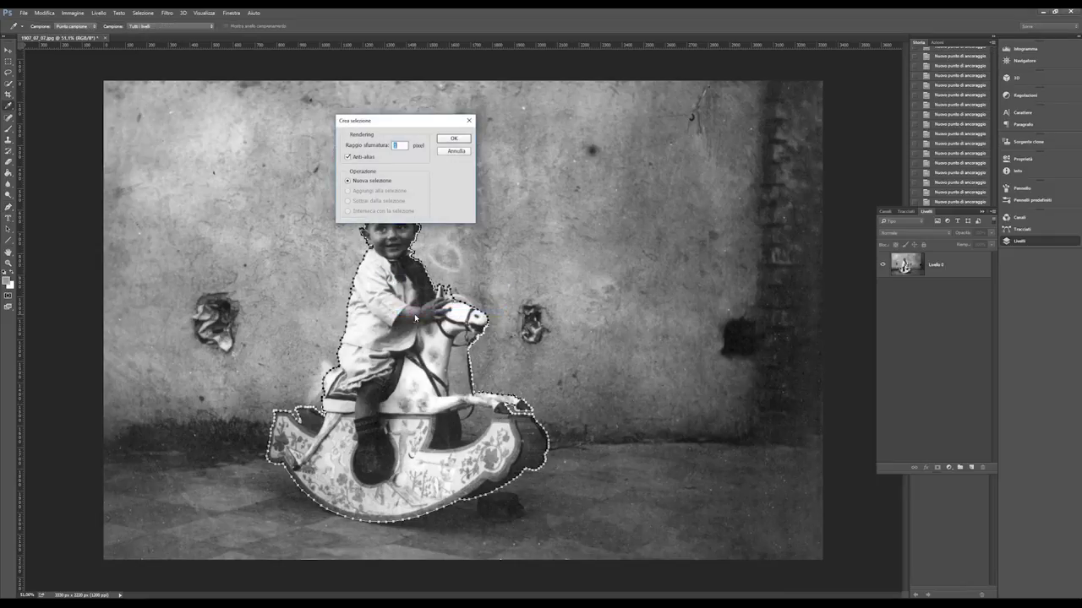
pyautogui.click(454, 139)
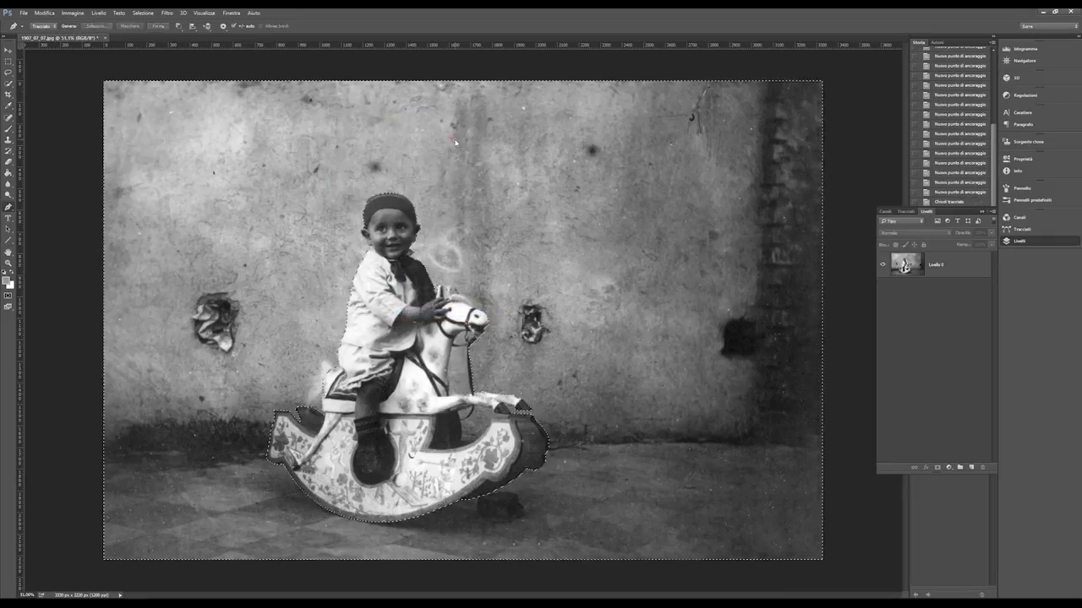
pyautogui.click(133, 13)
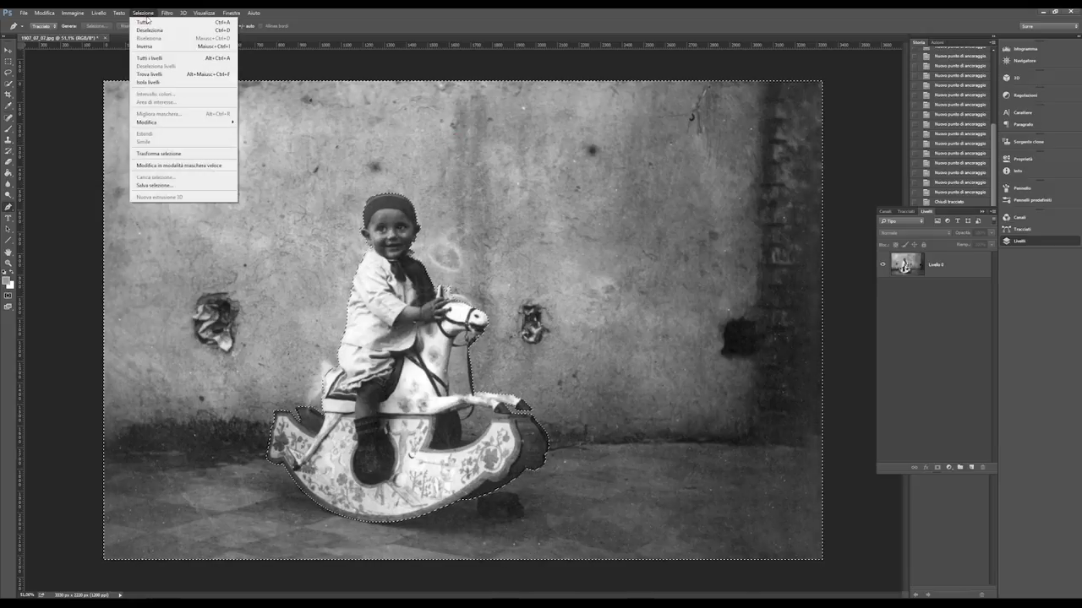
pyautogui.click(160, 44)
# Step: Cut the boy and horse from Livello 0 onto new Livello 1, hiding Livello 0
pyautogui.press('w')
pyautogui.click(956, 270)
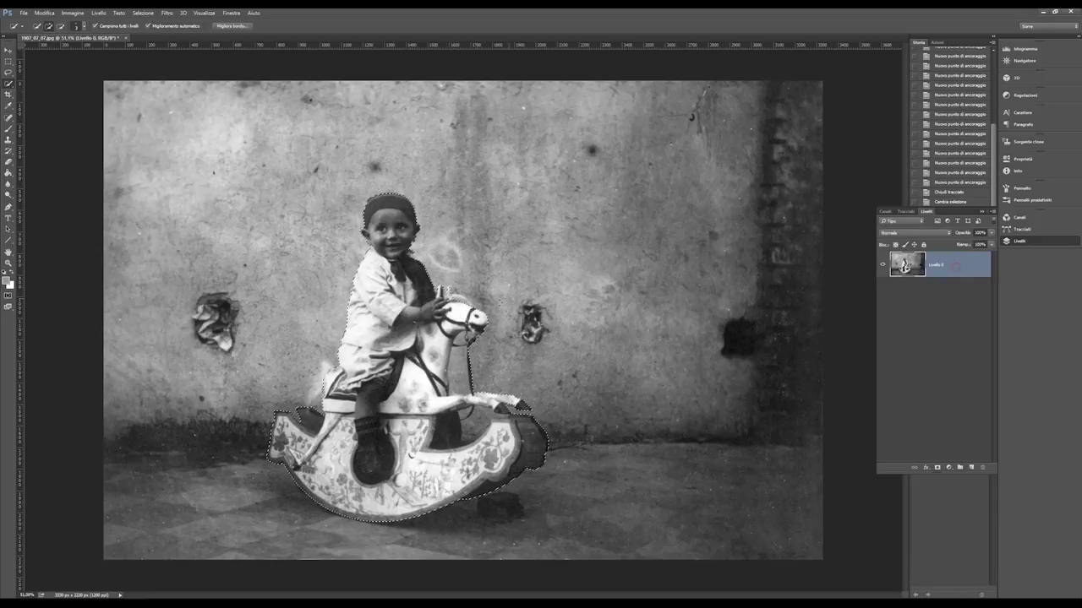
pyautogui.rightClick(388, 306)
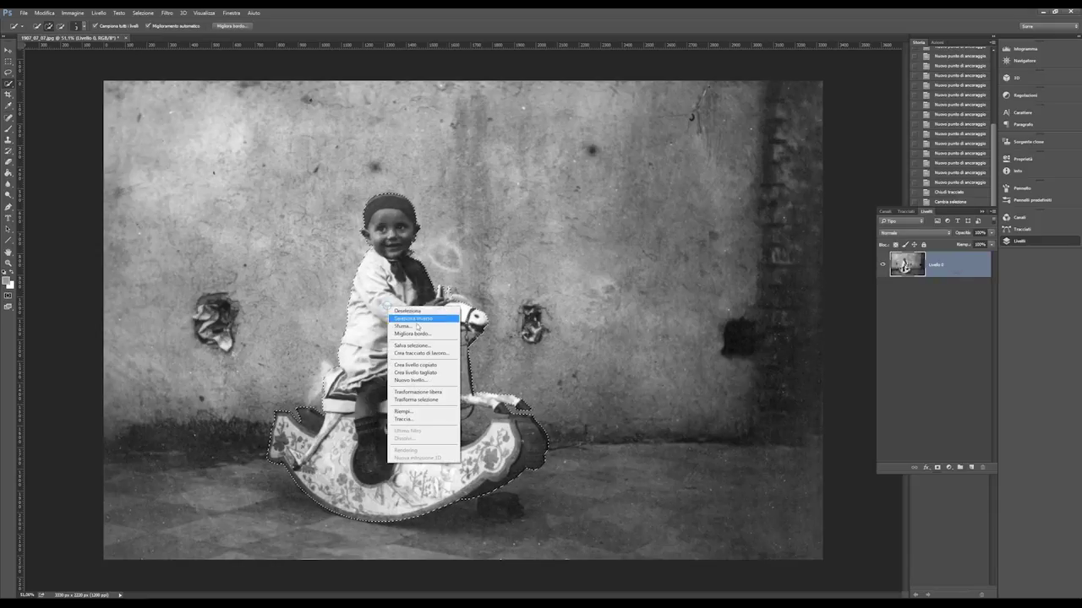
pyautogui.click(430, 365)
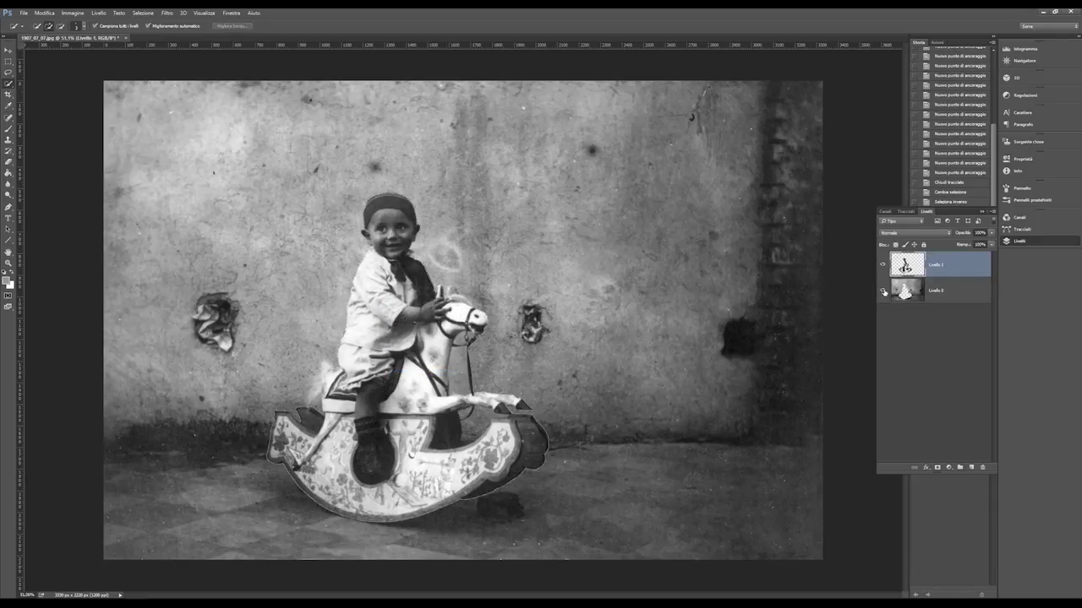
pyautogui.click(883, 291)
pyautogui.scroll(1, 458, 359)
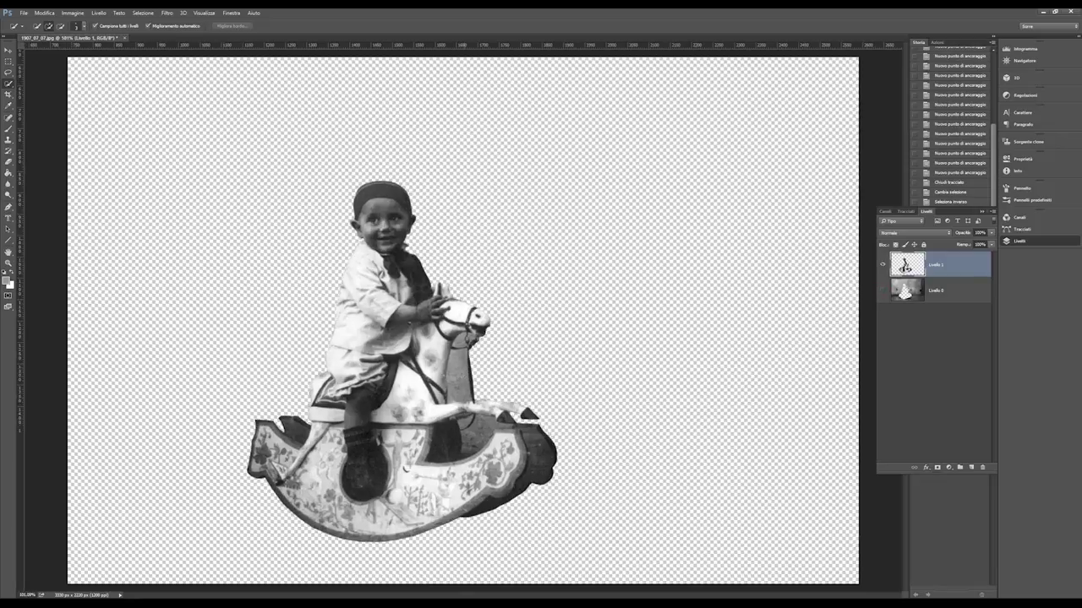
pyautogui.scroll(2, 458, 359)
pyautogui.scroll(2, 458, 359)
pyautogui.scroll(2, 458, 359)
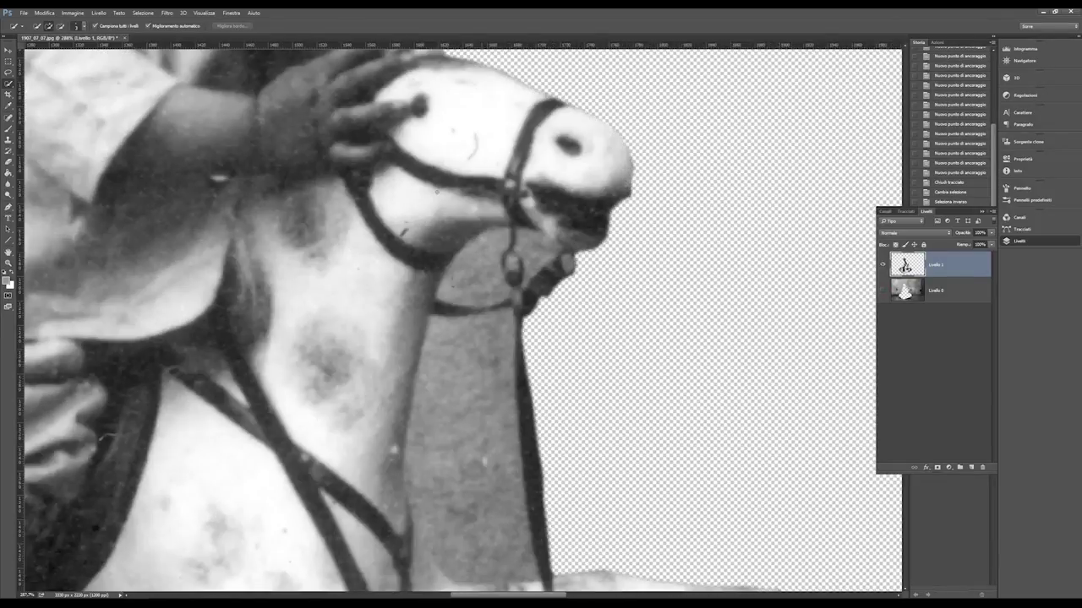
# Step: Erase leftover wall beside the horse's mouth and along the halter strap
pyautogui.press('e')
pyautogui.scroll(2, 456, 359)
pyautogui.moveTo(562, 59)
pyautogui.mouseDown()
pyautogui.moveTo(586, 221)
pyautogui.moveTo(474, 93)
pyautogui.moveTo(541, 202)
pyautogui.moveTo(490, 220)
pyautogui.mouseUp()
pyautogui.moveTo(397, 254); pyautogui.dragTo(562, 314)
pyautogui.moveTo(486, 203); pyautogui.dragTo(486, 398)
pyautogui.moveTo(414, 253)
pyautogui.mouseDown()
pyautogui.moveTo(336, 379)
pyautogui.moveTo(459, 229)
pyautogui.moveTo(524, 249)
pyautogui.mouseUp()
pyautogui.moveTo(406, 279)
pyautogui.mouseDown()
pyautogui.moveTo(472, 386)
pyautogui.moveTo(357, 357)
pyautogui.mouseUp()
pyautogui.scroll(2, 358, 357)
# Step: Erase remaining wall patches in the gaps, zoom out, and hide Livello 1
pyautogui.moveTo(524, 338); pyautogui.dragTo(473, 490)
pyautogui.moveTo(457, 313)
pyautogui.mouseDown()
pyautogui.moveTo(528, 330)
pyautogui.moveTo(397, 436)
pyautogui.mouseUp()
pyautogui.scroll(-10, 397, 435)
pyautogui.scroll(8, 448, 321)
pyautogui.moveTo(325, 328)
pyautogui.mouseDown()
pyautogui.moveTo(390, 387)
pyautogui.moveTo(355, 338)
pyautogui.moveTo(549, 406)
pyautogui.mouseUp()
pyautogui.moveTo(473, 372)
pyautogui.mouseDown()
pyautogui.moveTo(811, 364)
pyautogui.moveTo(570, 549)
pyautogui.mouseUp()
pyautogui.moveTo(571, 549)
pyautogui.mouseDown()
pyautogui.moveTo(688, 313)
pyautogui.moveTo(499, 194)
pyautogui.moveTo(535, 285)
pyautogui.moveTo(549, 253)
pyautogui.moveTo(532, 300)
pyautogui.moveTo(642, 279)
pyautogui.mouseUp()
pyautogui.scroll(3, 642, 279)
pyautogui.hscroll(3, 643, 279)
pyautogui.moveTo(508, 245); pyautogui.dragTo(803, 255)
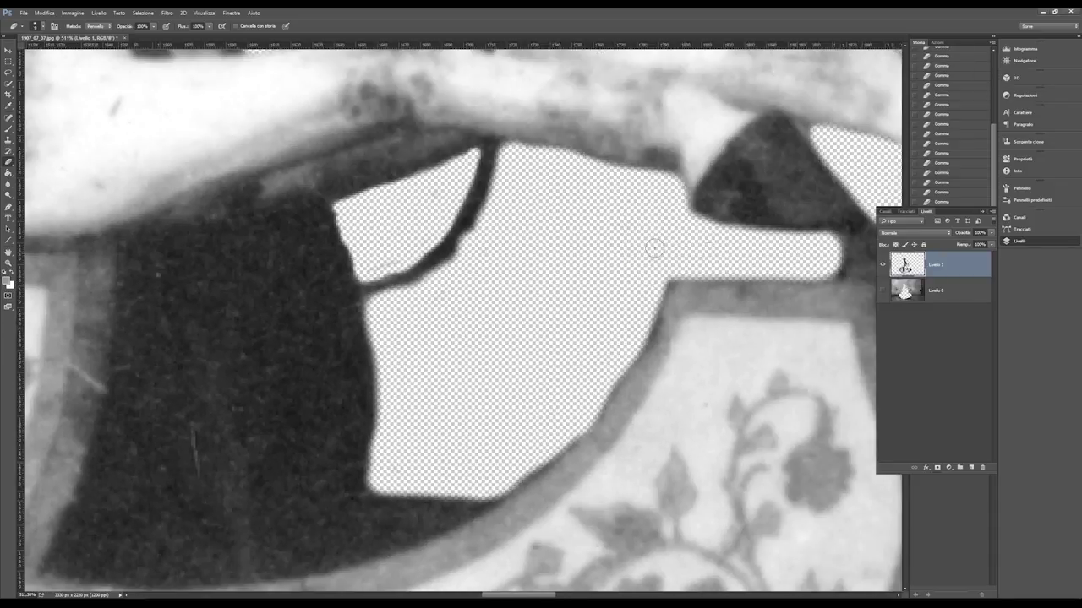
pyautogui.hotkey('ctrl', '0')
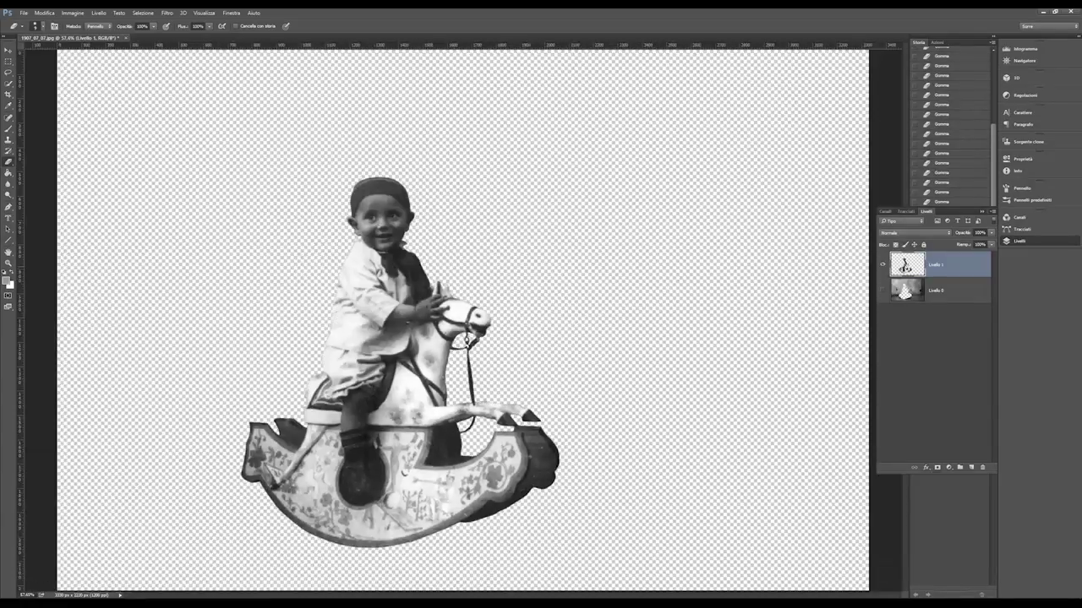
pyautogui.click(883, 265)
# Step: Show Livello 0, make it active, and lasso a loose selection around the figure's hole
pyautogui.click(883, 291)
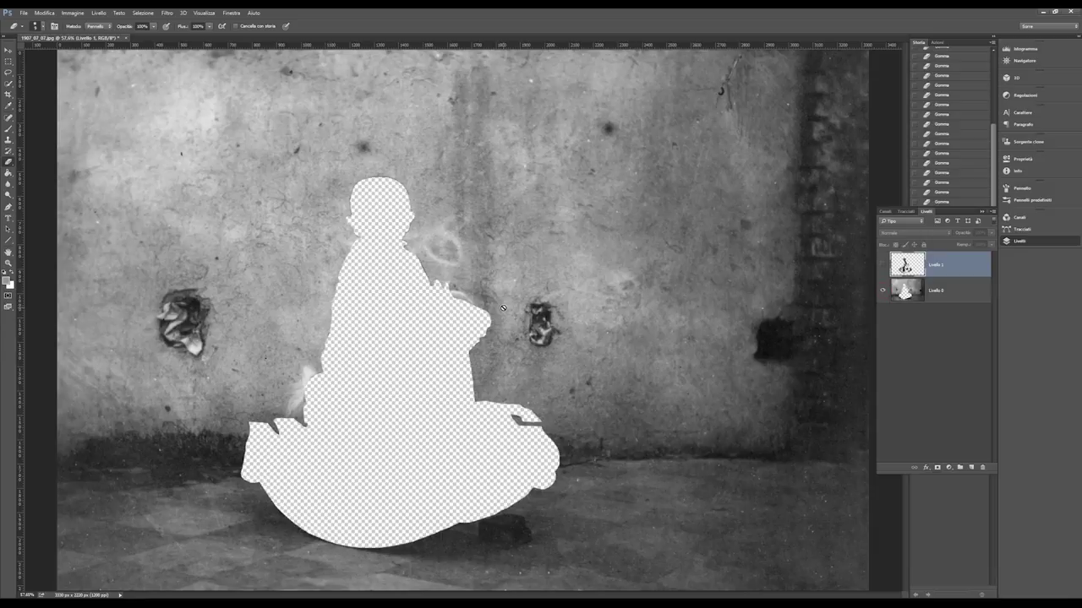
pyautogui.keyDown('ctrl'); pyautogui.click(907, 265); pyautogui.keyUp('ctrl')
pyautogui.click(938, 291)
pyautogui.click(9, 73)
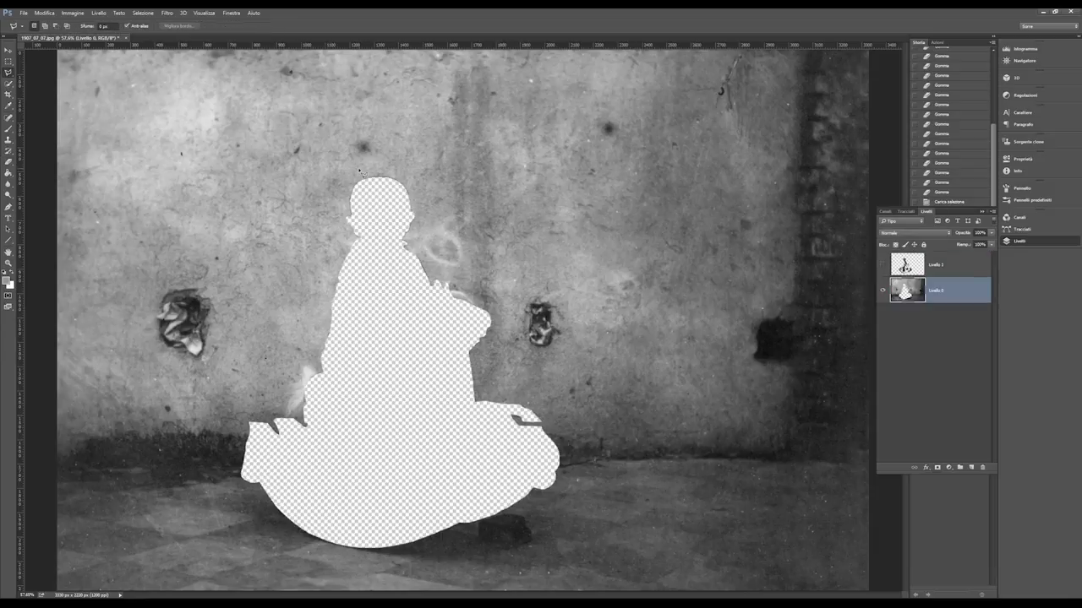
pyautogui.moveTo(254, 534); pyautogui.dragTo(586, 442)
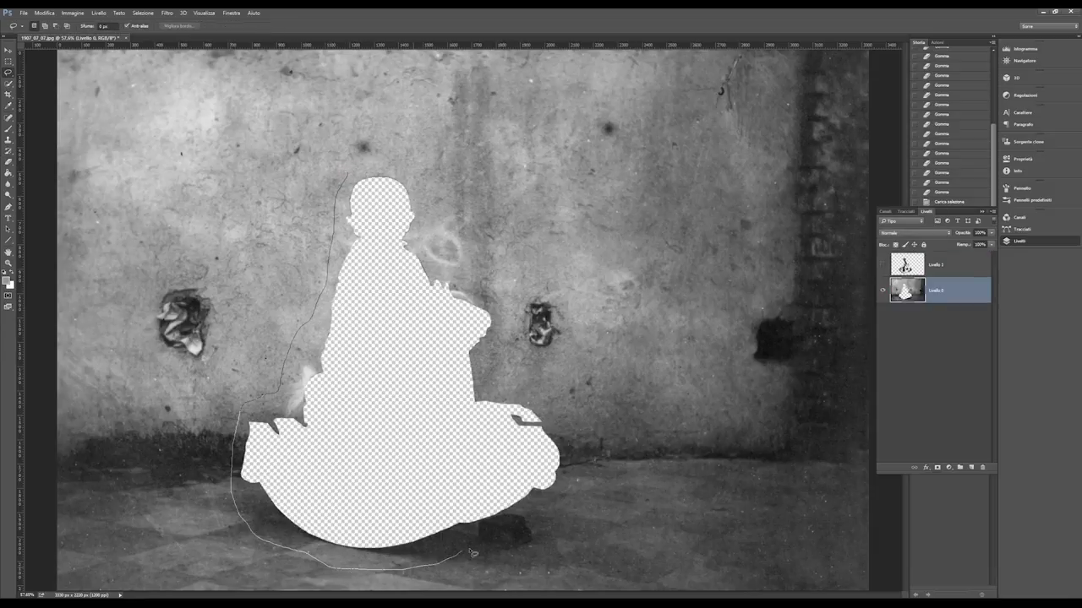
pyautogui.moveTo(422, 169); pyautogui.dragTo(355, 173)
# Step: Fill the lassoed area with Content-Aware fill and deselect
pyautogui.rightClick(403, 338)
pyautogui.click(423, 442)
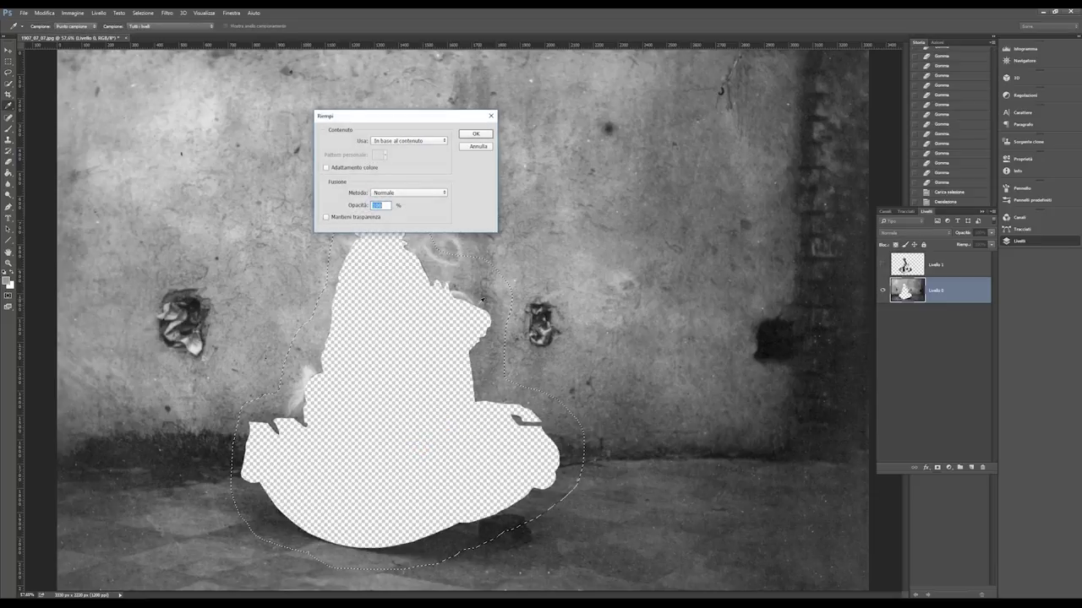
pyautogui.click(475, 135)
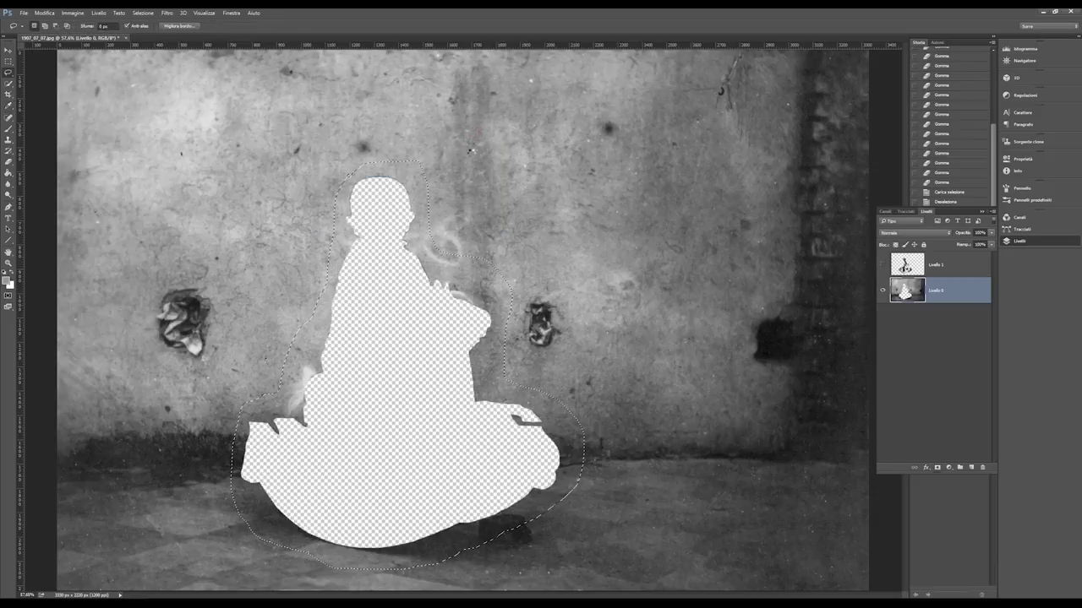
pyautogui.hotkey('ctrl', 'd')
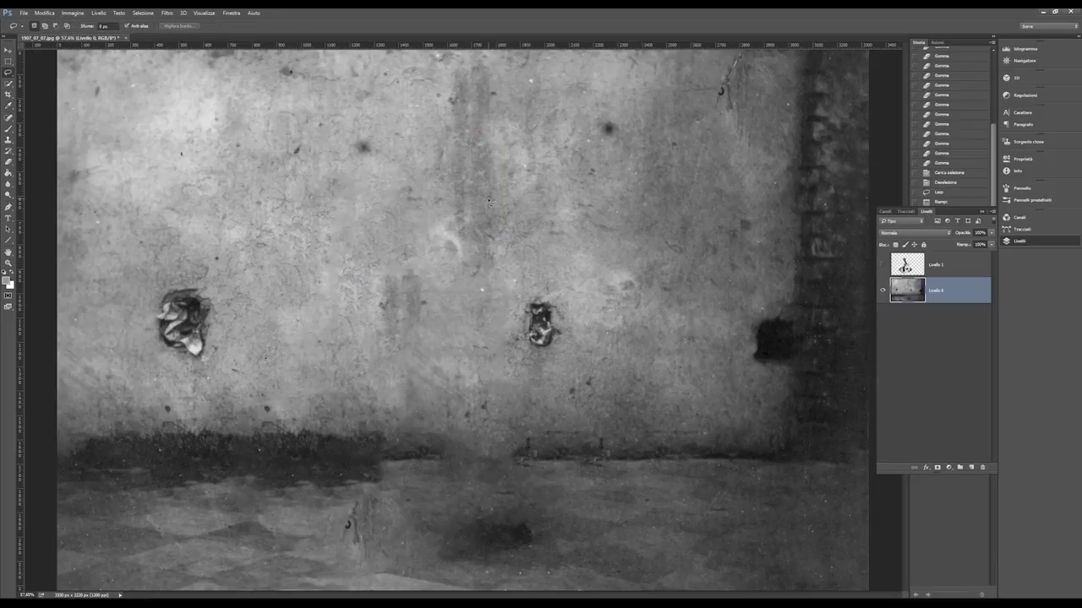
# Step: Spot-heal the dark floor remnant and small spots on Livello 0
pyautogui.rightClick(8, 119)
pyautogui.click(44, 116)
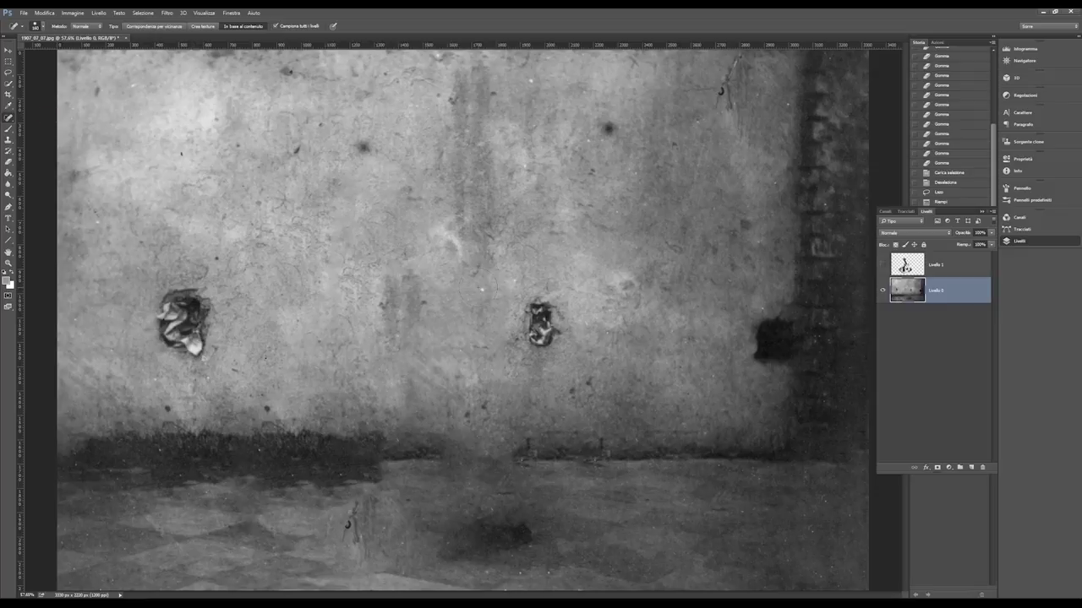
pyautogui.moveTo(352, 540); pyautogui.dragTo(355, 511)
pyautogui.click(486, 492)
pyautogui.scroll(-2, 376, 433)
pyautogui.click(467, 386)
# Step: Clone texture over the floor-wall seam and show Livello 1
pyautogui.click(7, 141)
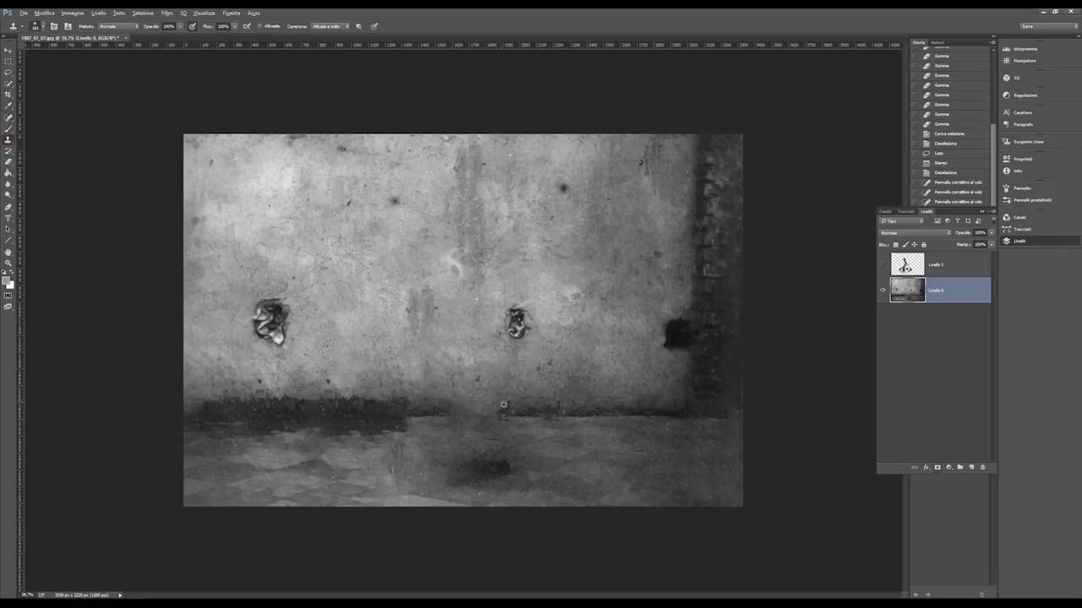
pyautogui.moveTo(501, 413); pyautogui.dragTo(461, 412)
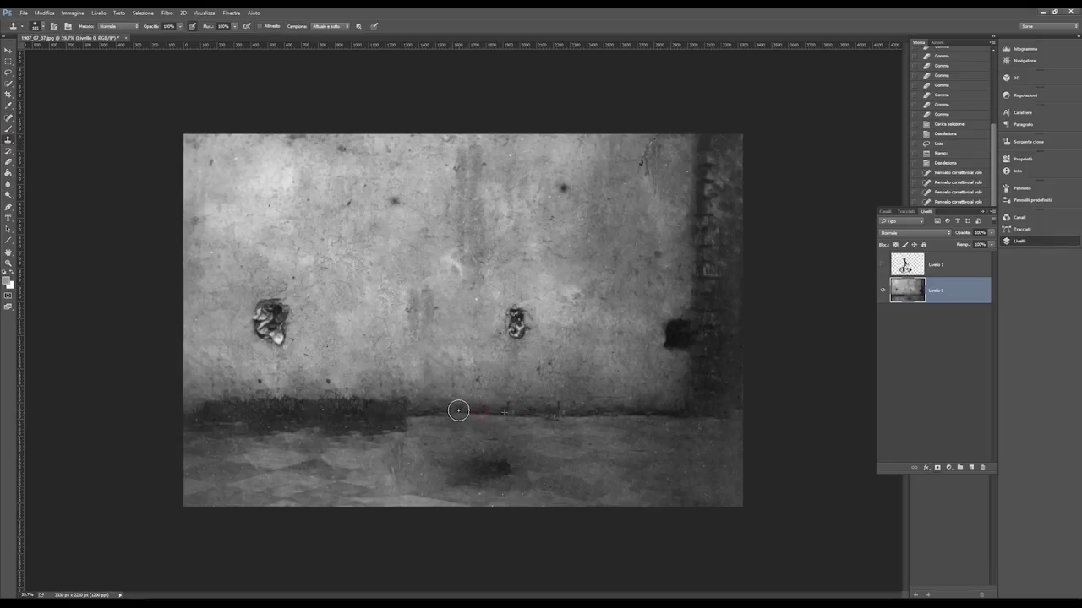
pyautogui.click(883, 265)
# Step: Hide Livello 0 and save the transparent cut-out as soggetto.png on the Desktop
pyautogui.press('v')
pyautogui.click(881, 290)
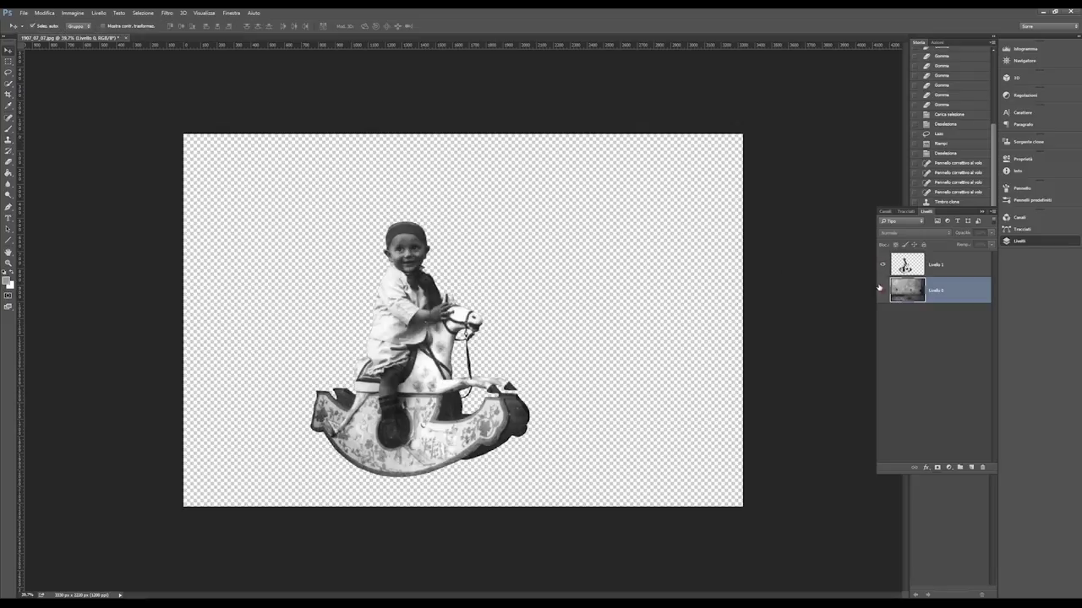
pyautogui.click(26, 14)
pyautogui.click(47, 109)
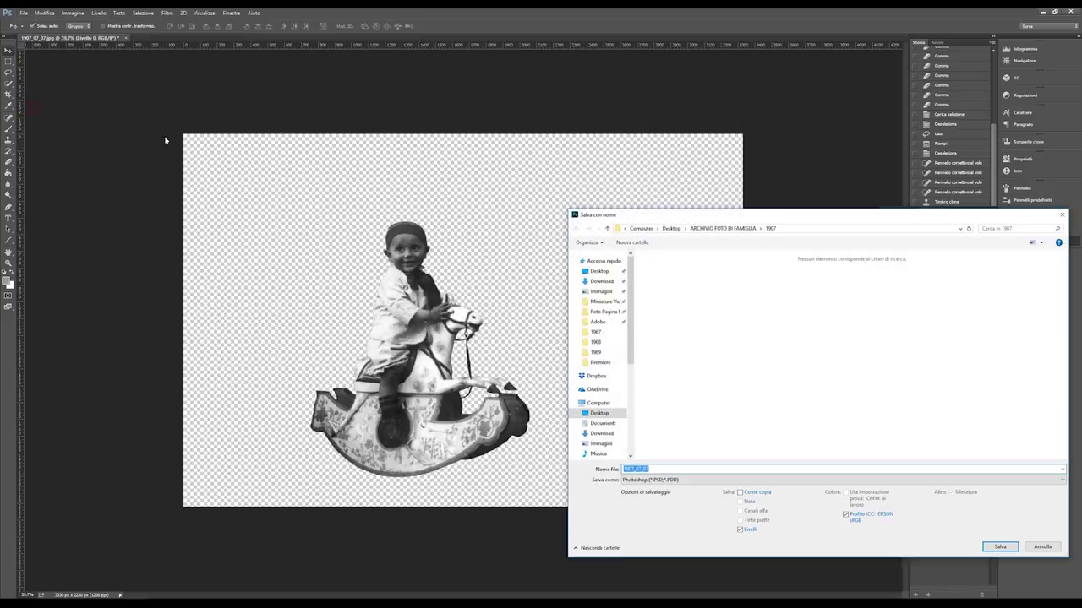
pyautogui.click(637, 480)
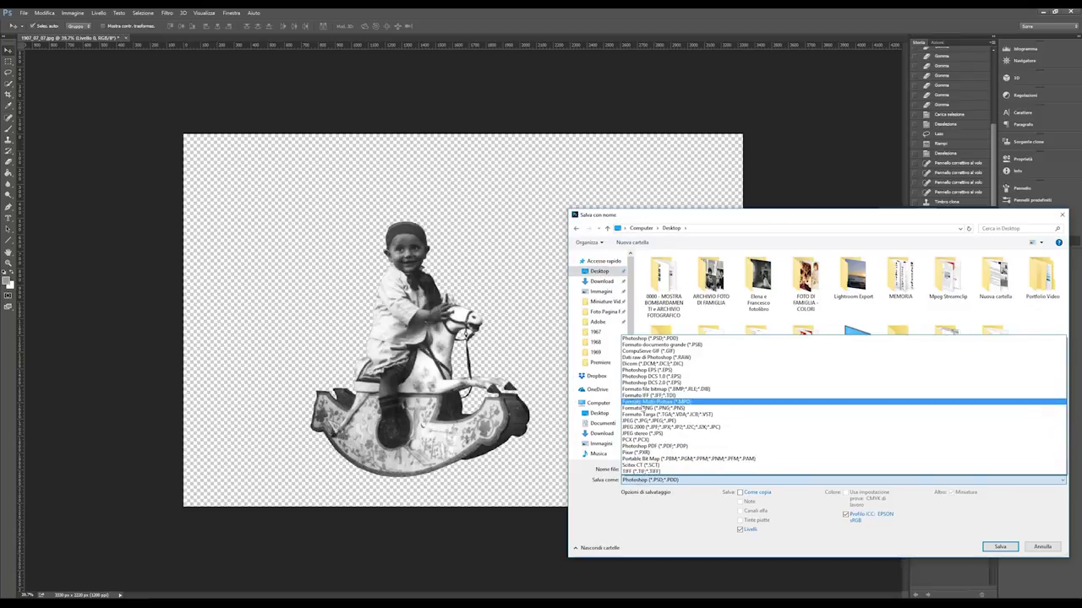
pyautogui.click(653, 408)
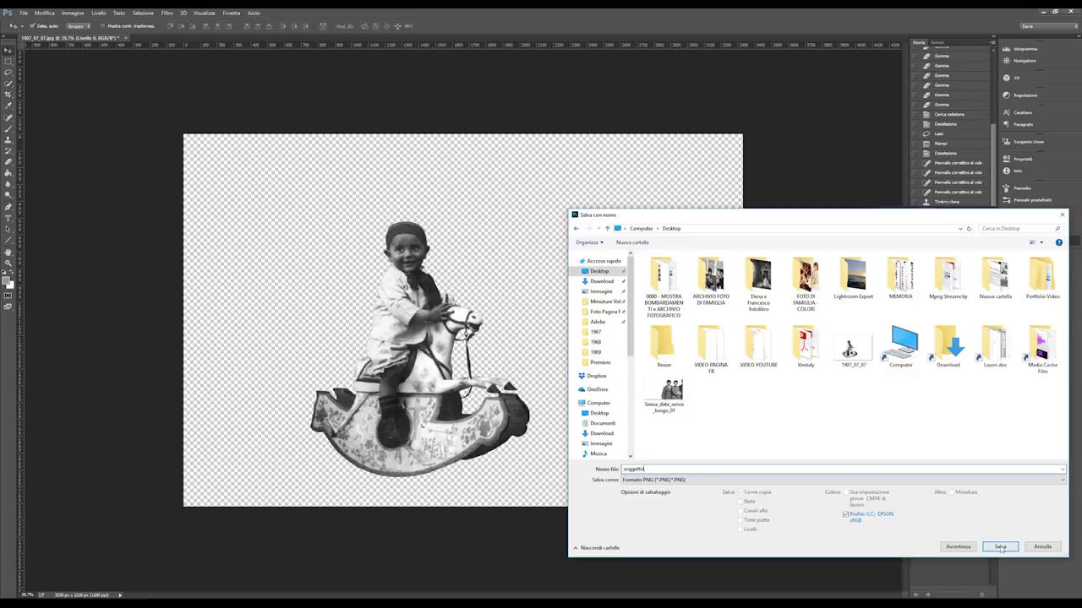
pyautogui.click(999, 547)
pyautogui.click(439, 150)
# Step: Save only Livello 0 as JPEG sfondo, then turn Livello 1 back on
pyautogui.click(882, 265)
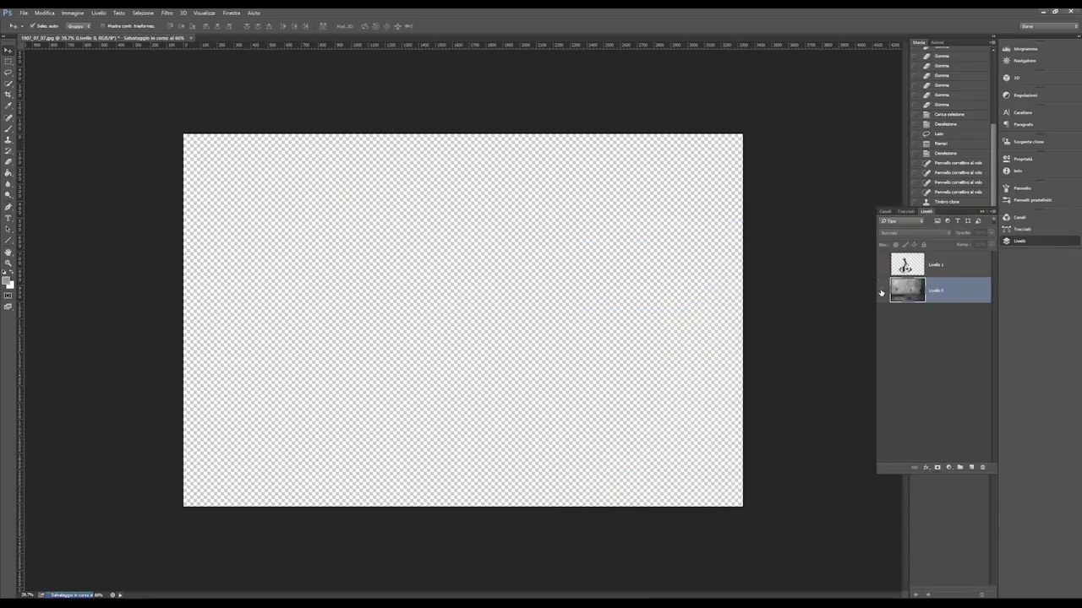
pyautogui.click(883, 290)
pyautogui.click(24, 13)
pyautogui.click(59, 108)
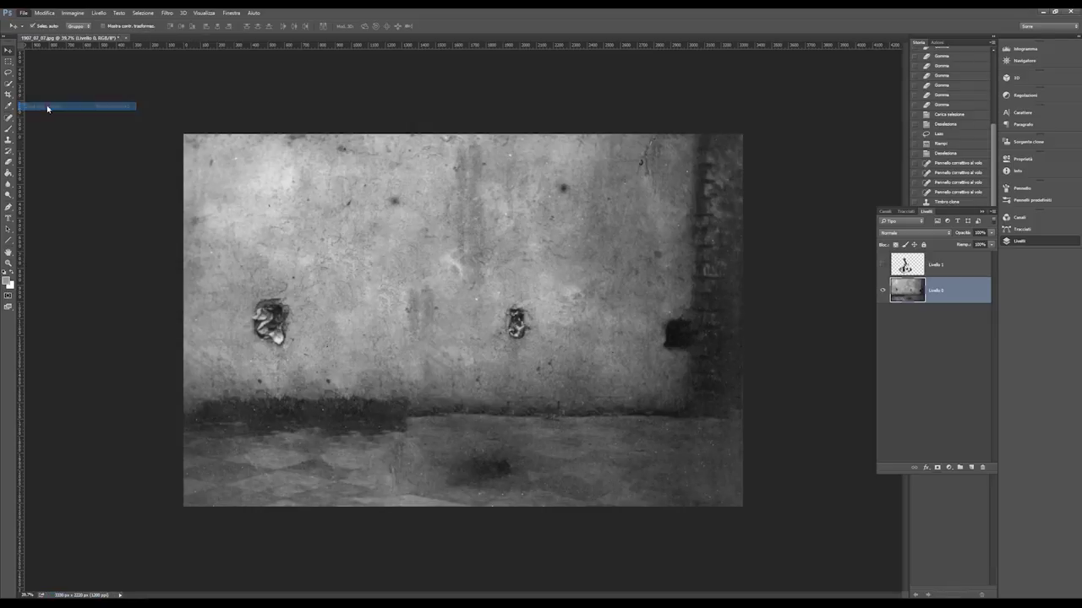
pyautogui.click(651, 479)
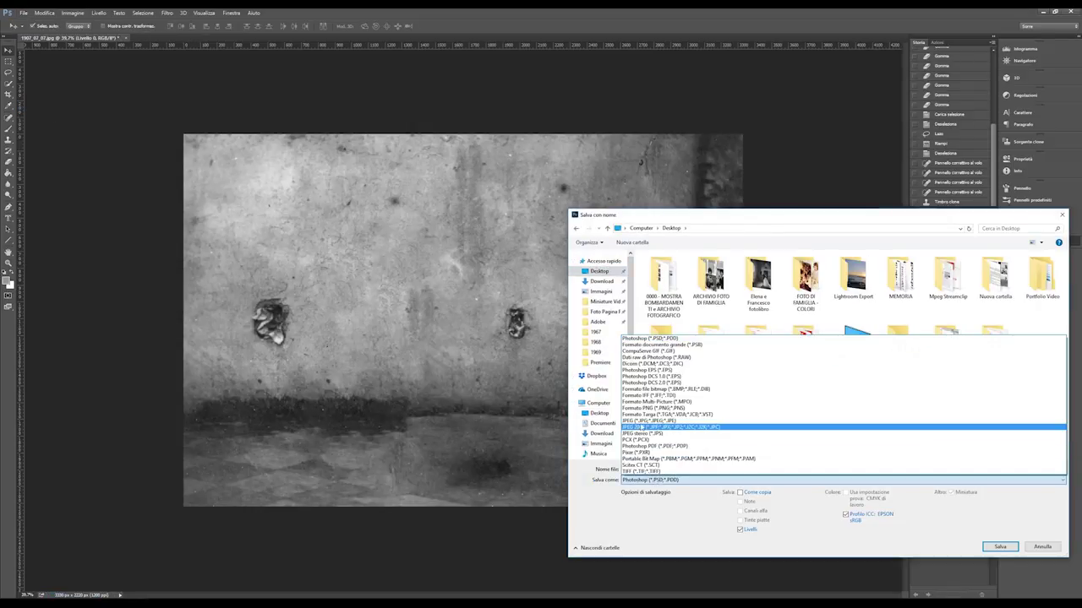
pyautogui.click(642, 429)
pyautogui.write('sfondo')
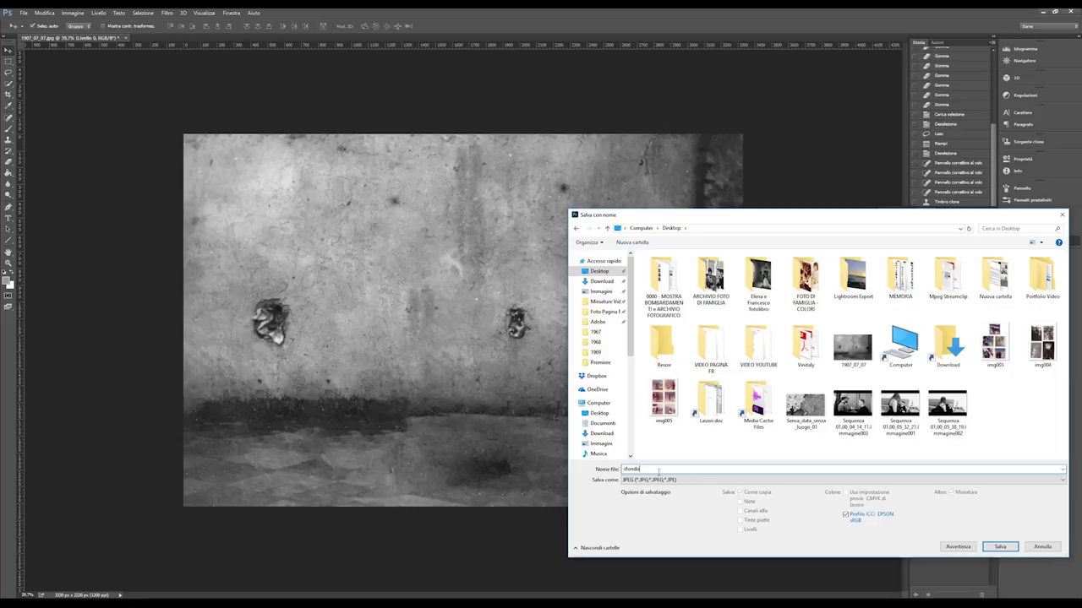
pyautogui.press('Return')
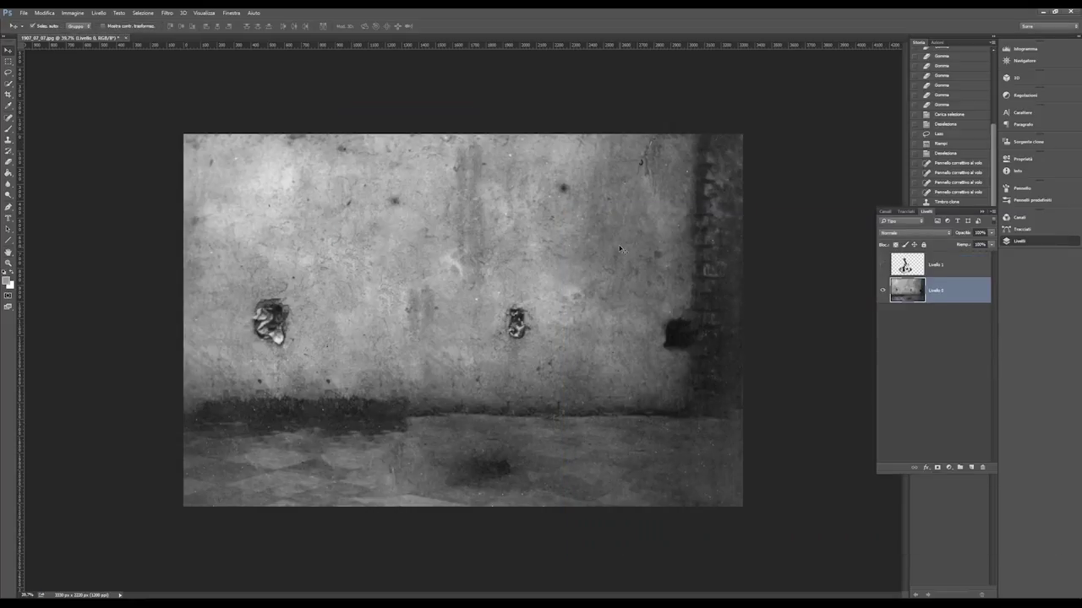
pyautogui.click(883, 264)
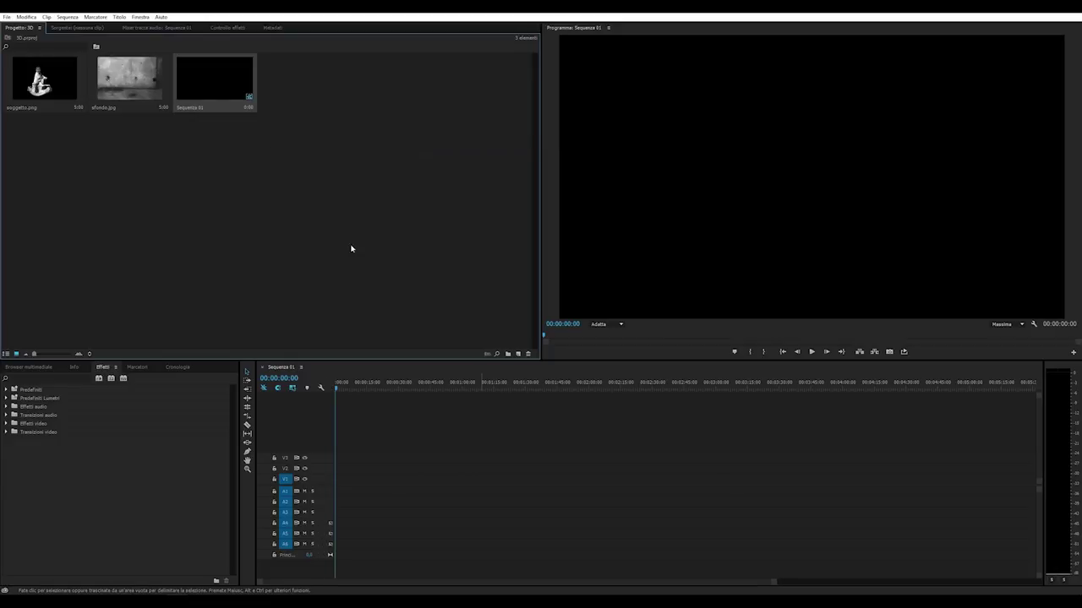
# Step: Put sfondo.jpg on V1 and soggetto.png on V2, then scale sfondo to 121
pyautogui.moveTo(126, 91)
pyautogui.mouseDown()
pyautogui.moveTo(346, 482)
pyautogui.moveTo(338, 478)
pyautogui.mouseUp()
pyautogui.scroll(2, 336, 583)
pyautogui.scroll(2, 337, 583)
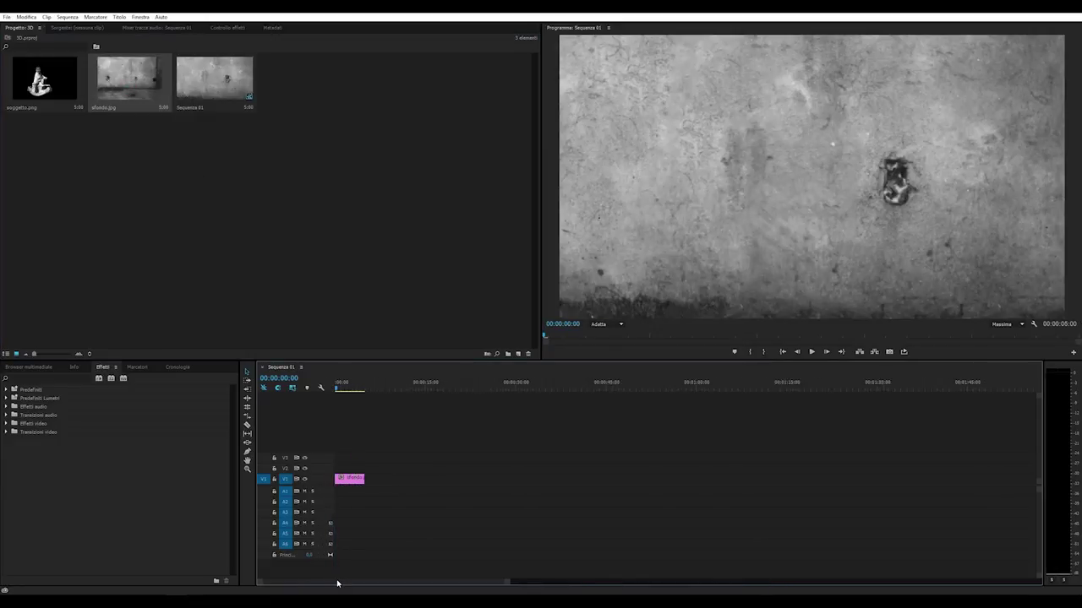
pyautogui.scroll(3, 336, 583)
pyautogui.moveTo(42, 81); pyautogui.dragTo(346, 467)
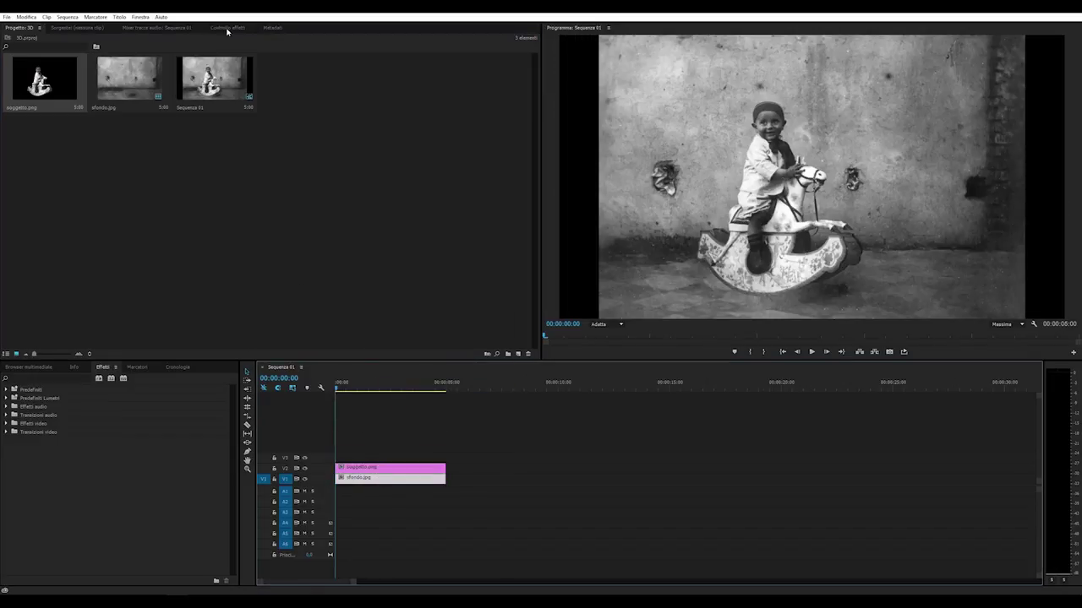
pyautogui.click(227, 27)
pyautogui.moveTo(100, 78)
pyautogui.mouseDown()
pyautogui.moveTo(114, 79)
pyautogui.moveTo(97, 72)
pyautogui.mouseUp()
# Step: Adjust the Scale values of the soggetto and sfondo clips in Effect Controls
pyautogui.click(410, 467)
pyautogui.click(402, 431)
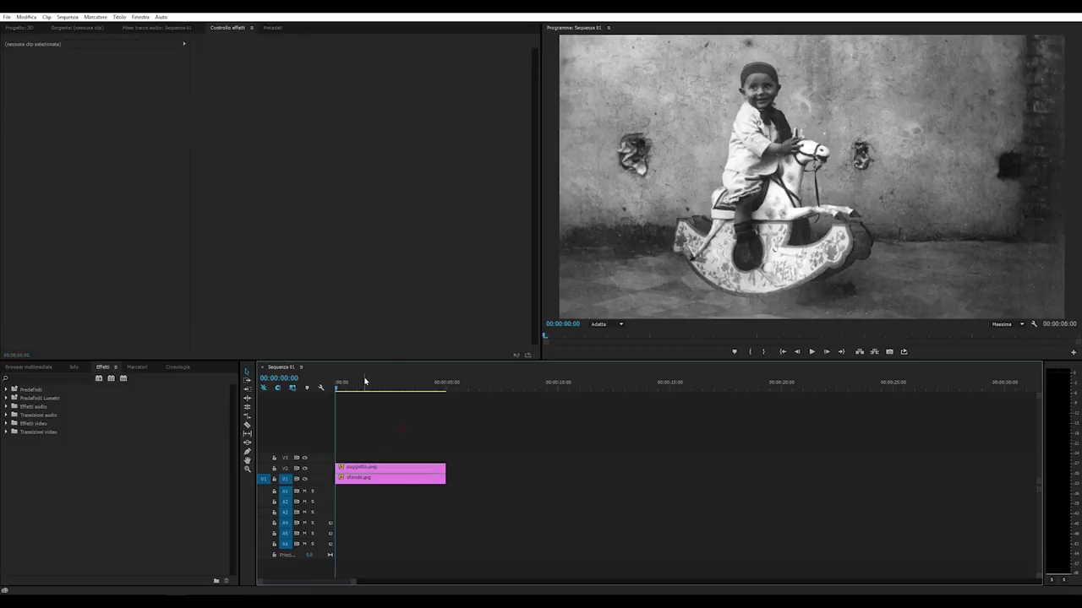
pyautogui.click(346, 468)
pyautogui.click(101, 79)
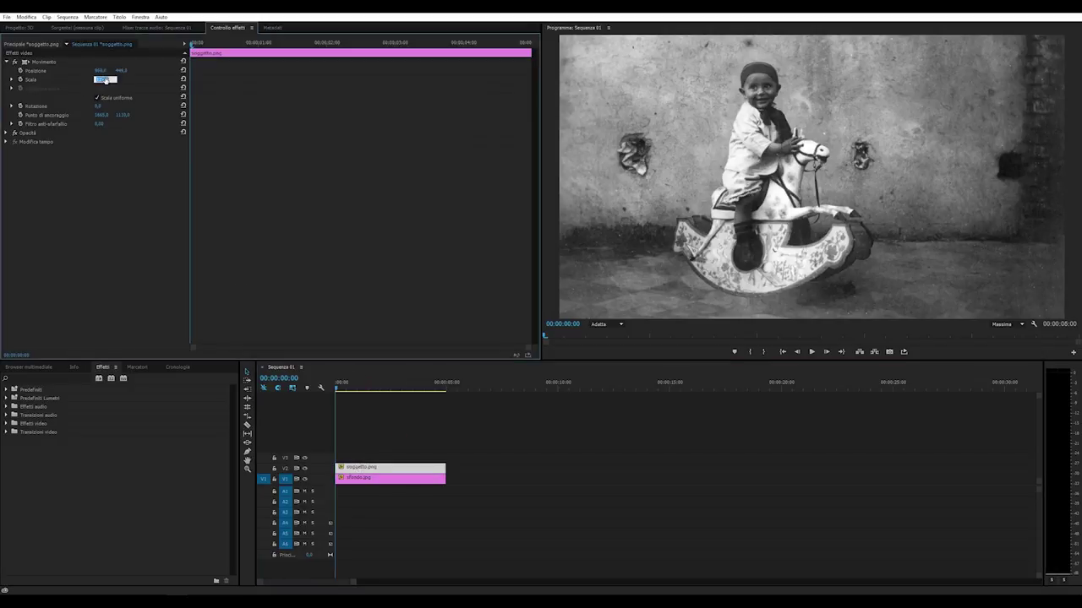
pyautogui.press('Return')
pyautogui.click(361, 478)
pyautogui.click(101, 79)
pyautogui.press('Return')
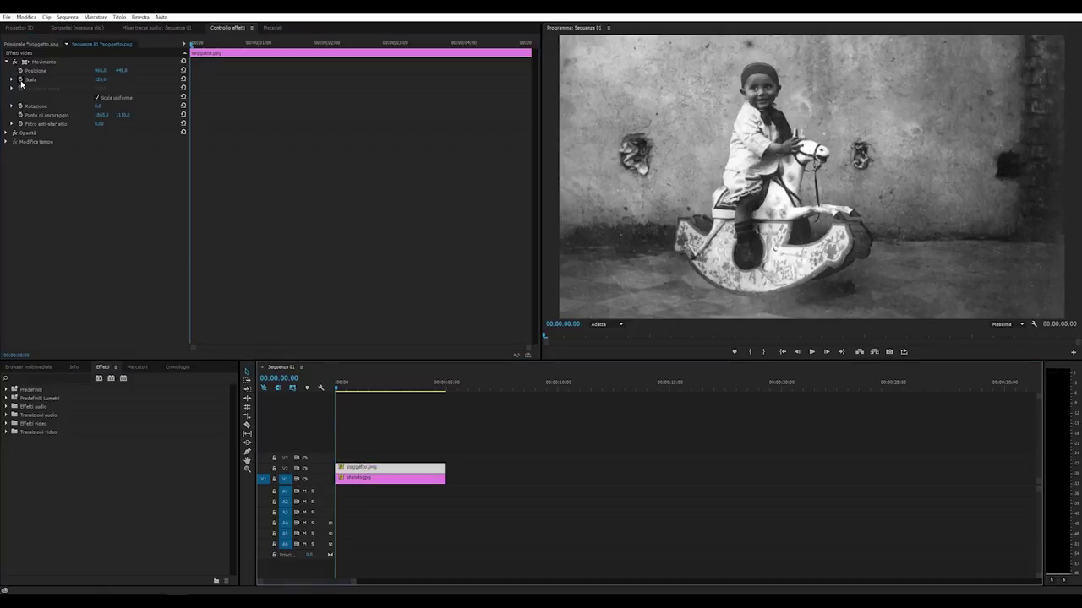
# Step: Keyframe soggetto's Scale and Rotation at the clip's start and end
pyautogui.click(21, 81)
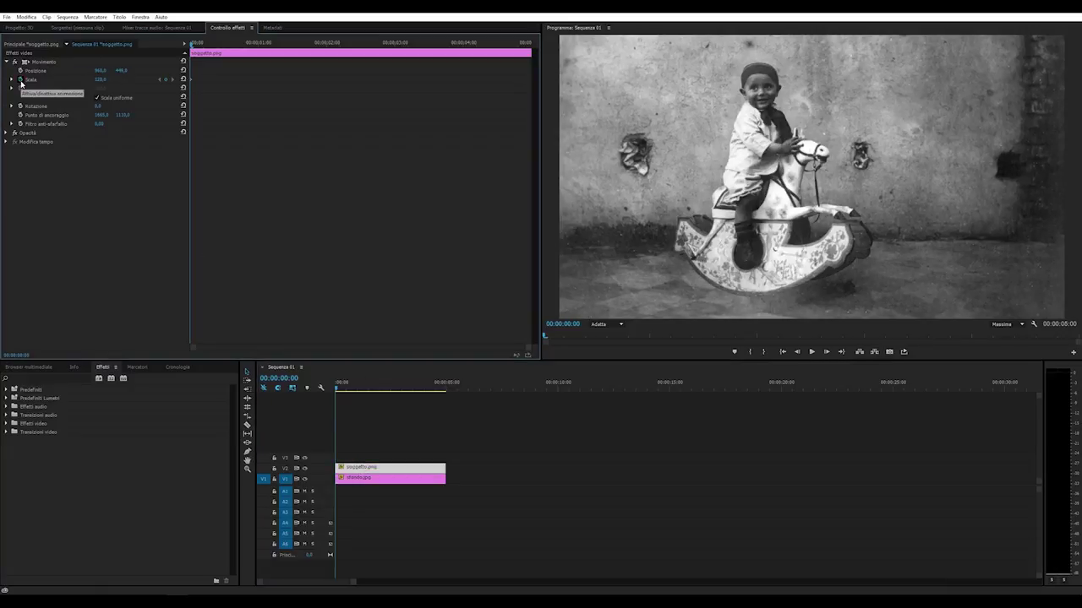
pyautogui.click(20, 106)
pyautogui.press('End')
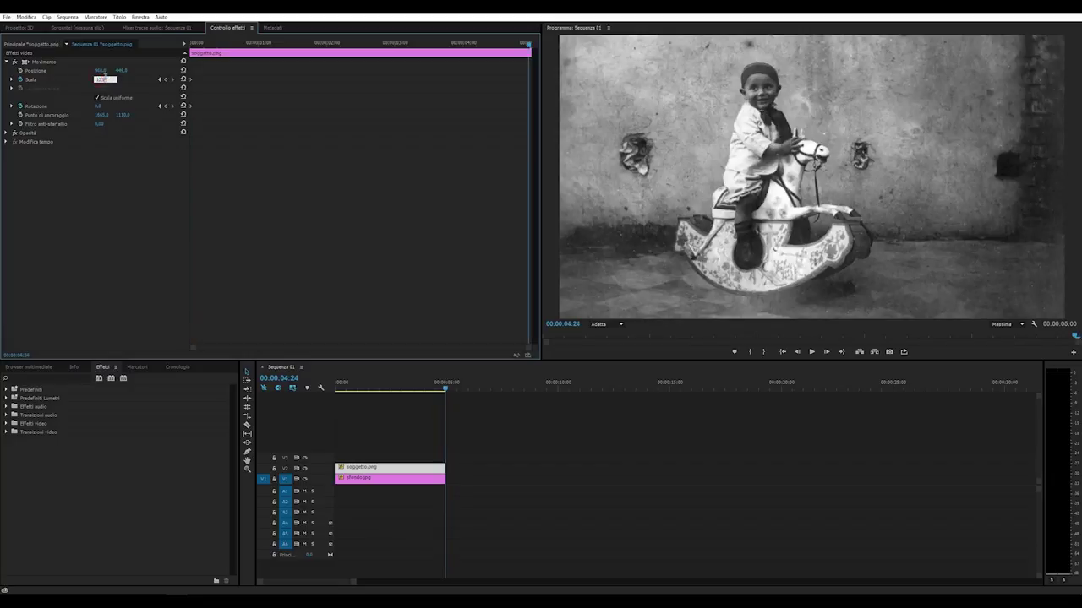
pyautogui.press('Return')
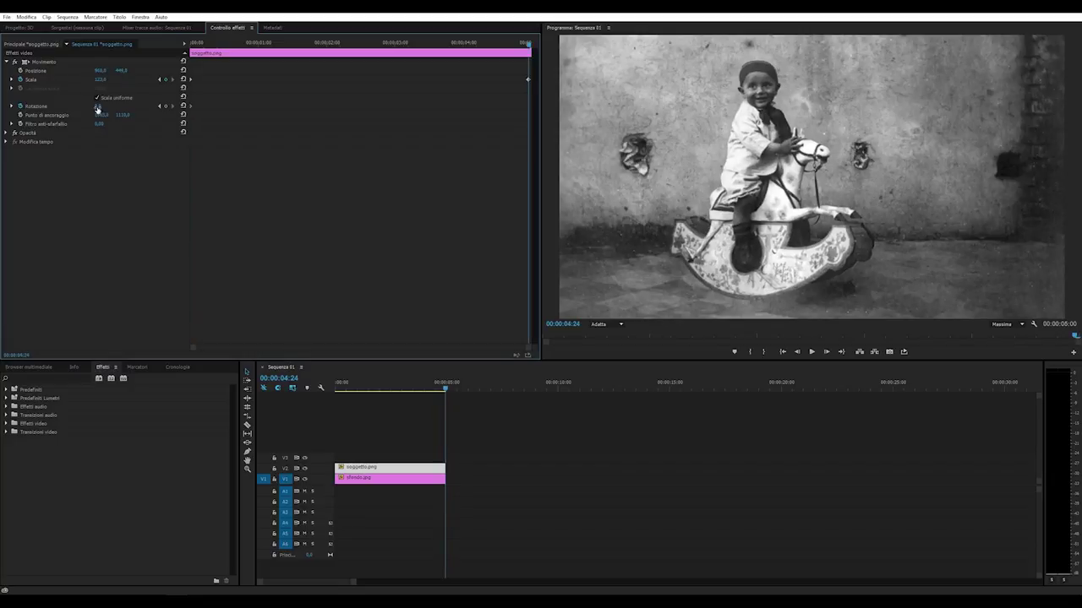
pyautogui.press('Return')
pyautogui.press('Home')
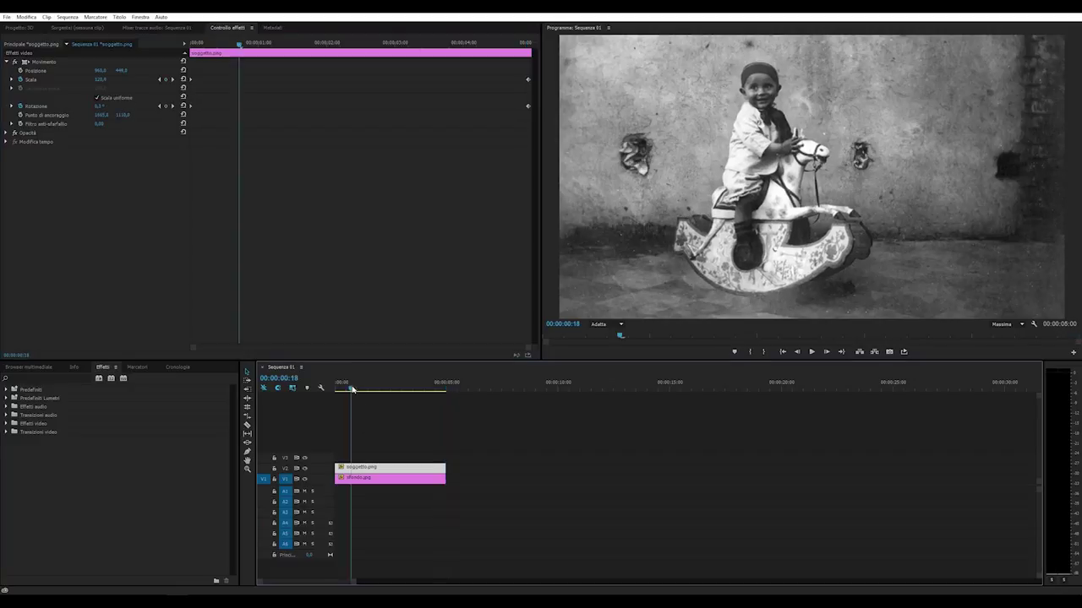
pyautogui.click(370, 482)
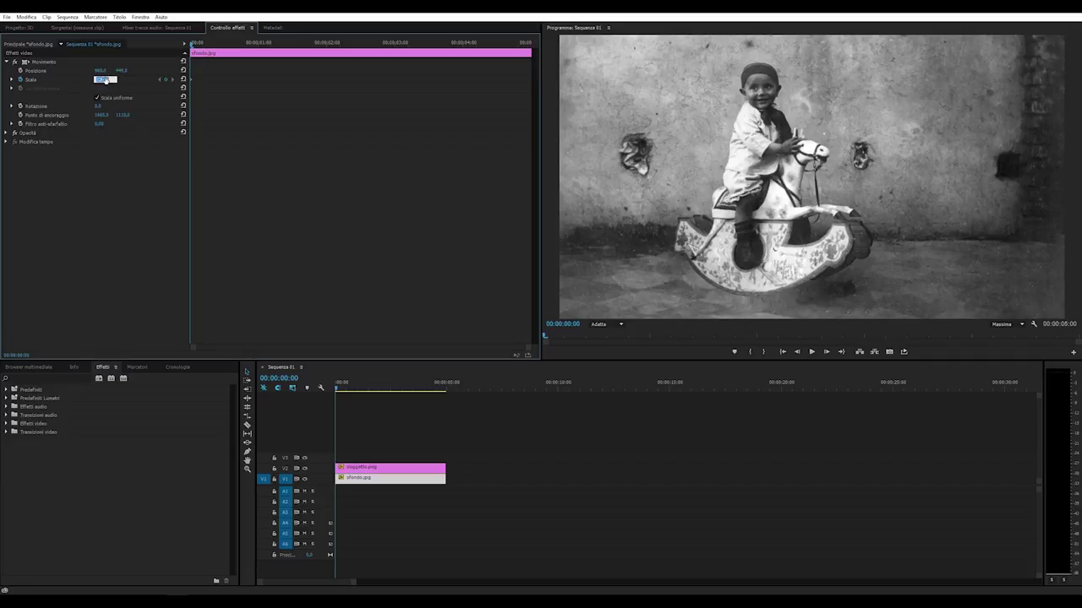
# Step: Keyframe sfondo's starting Scale and set its ending Scale to 120
pyautogui.press('Return')
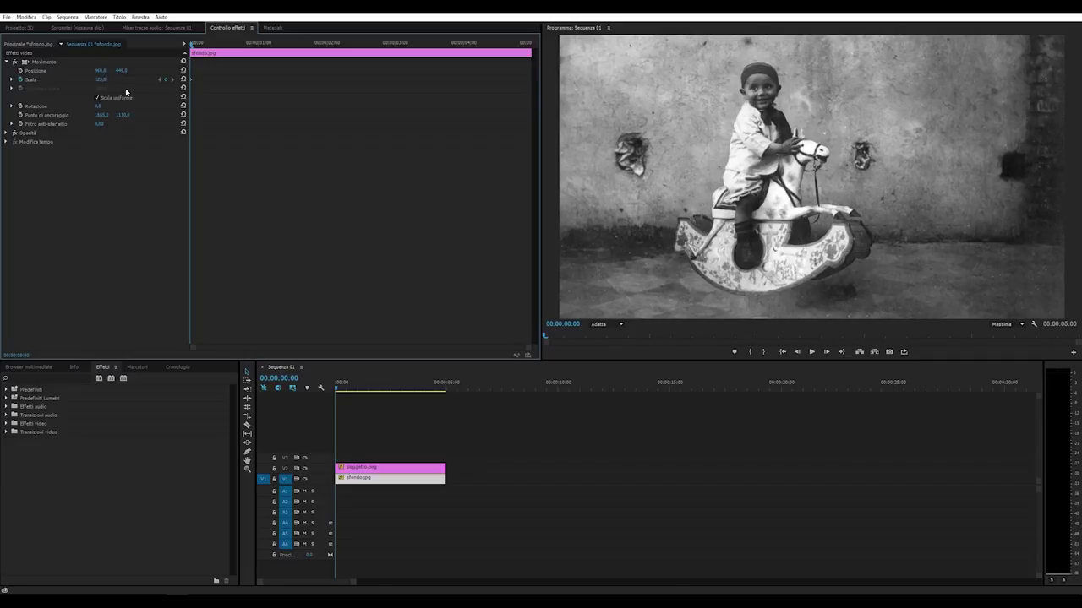
pyautogui.press('End')
pyautogui.click(103, 80)
pyautogui.write('120')
pyautogui.press('Return')
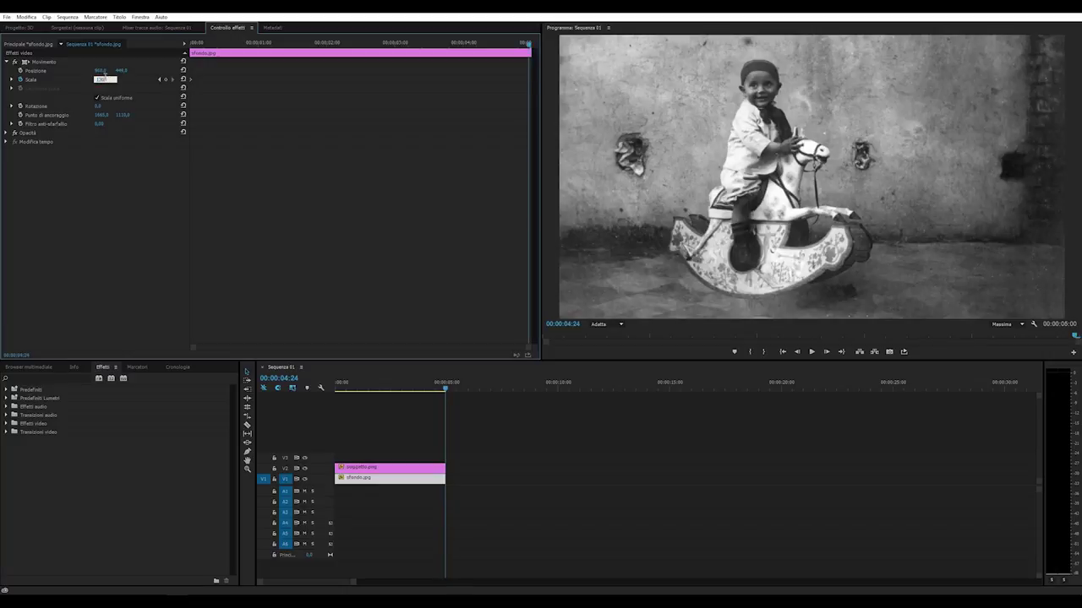
pyautogui.press('Home')
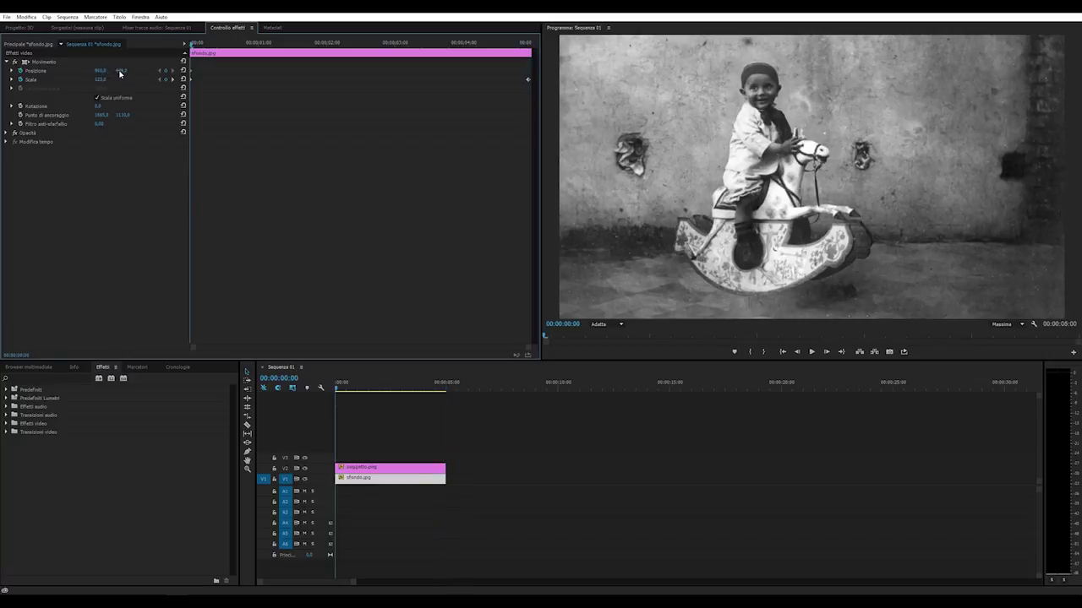
# Step: Add an ending Position keyframe for sfondo, then return to the clip start
pyautogui.press('End')
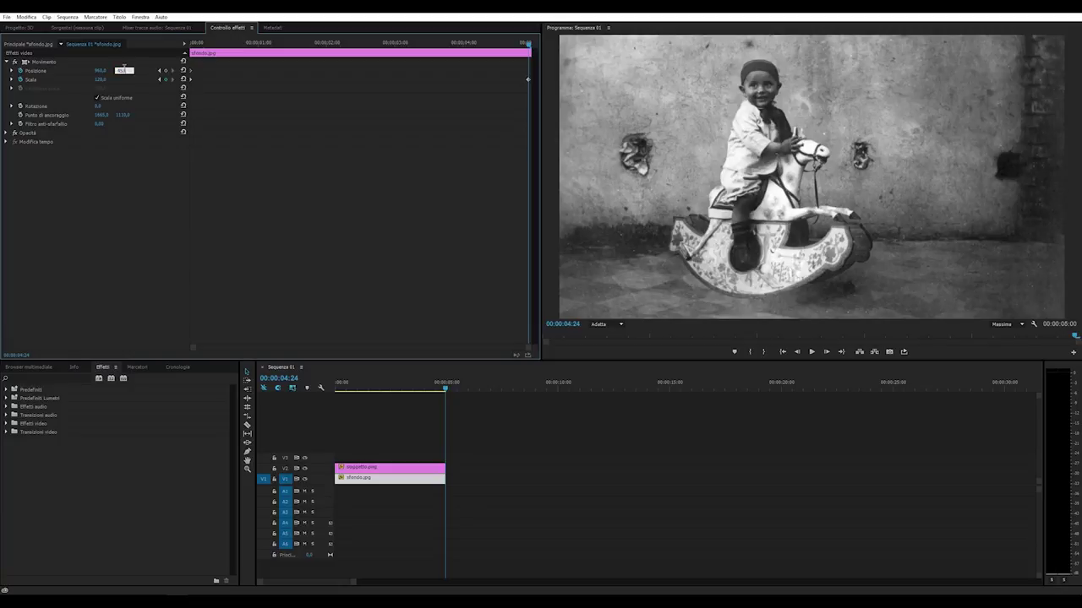
pyautogui.press('Return')
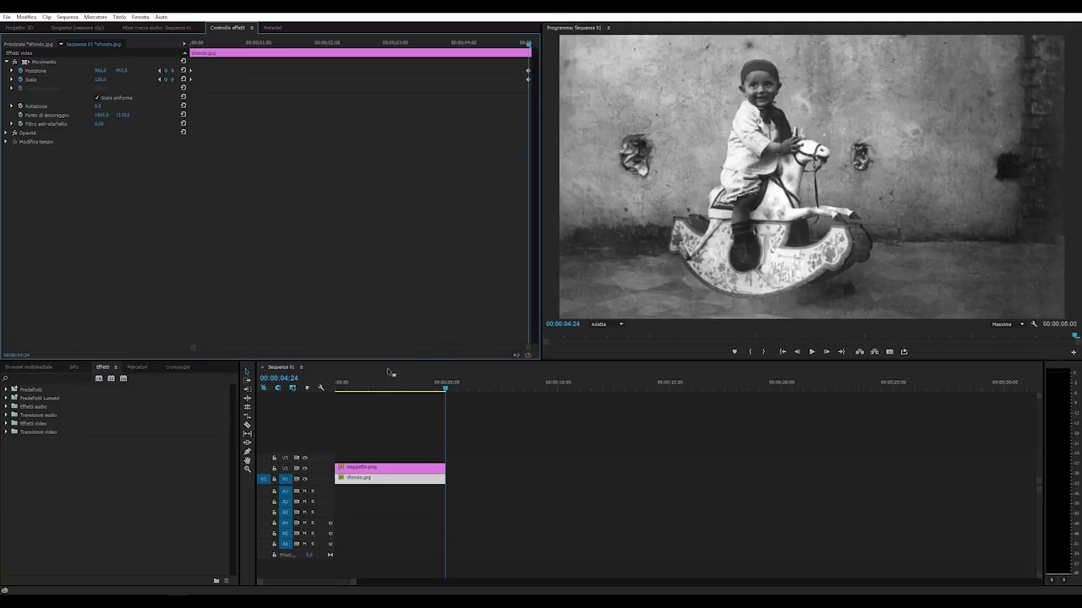
pyautogui.press('Home')
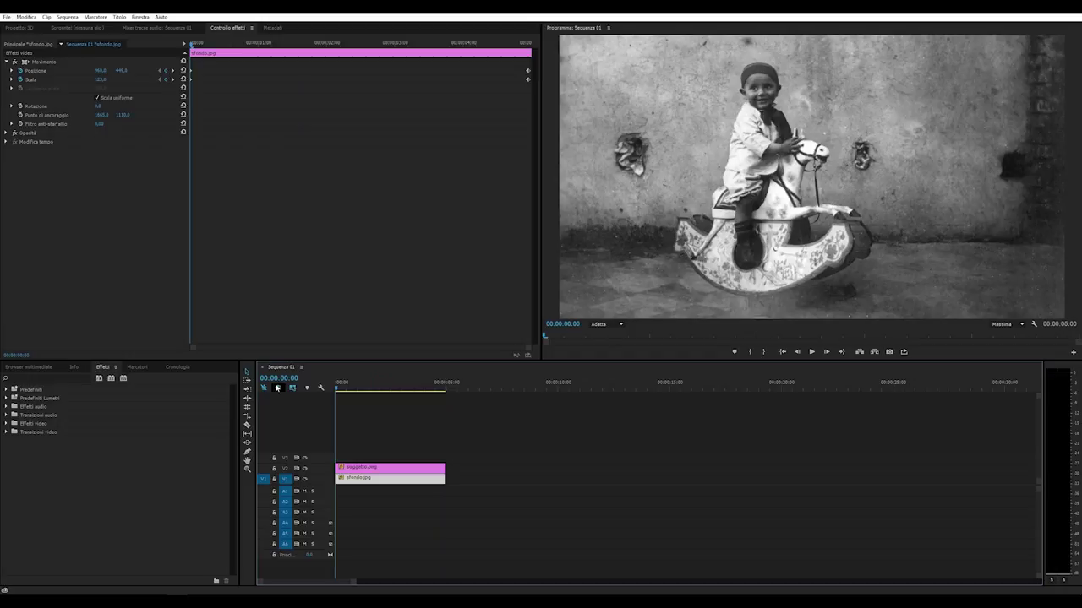